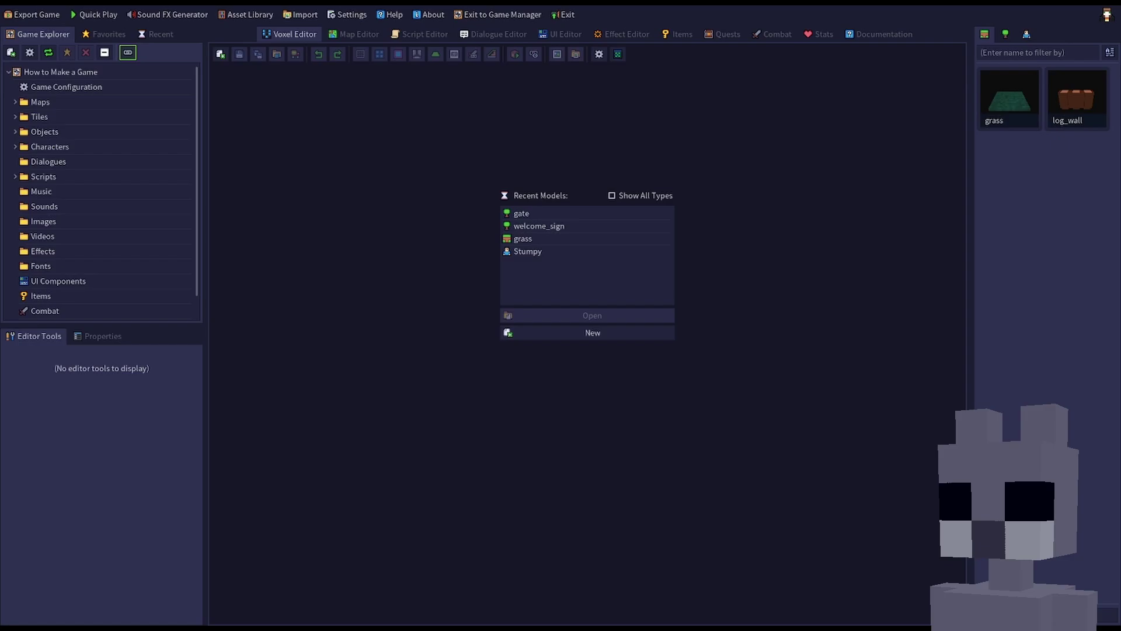
Step: Open the gate model and preview its open and close animations
double_click(554, 214)
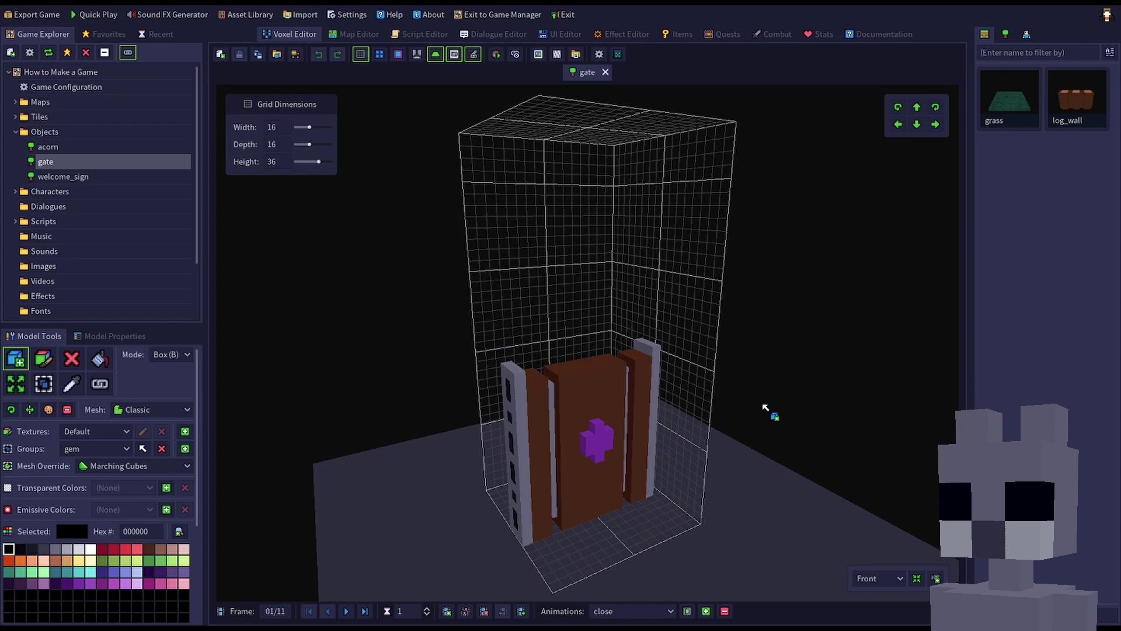
click(622, 611)
click(623, 617)
click(687, 611)
click(636, 611)
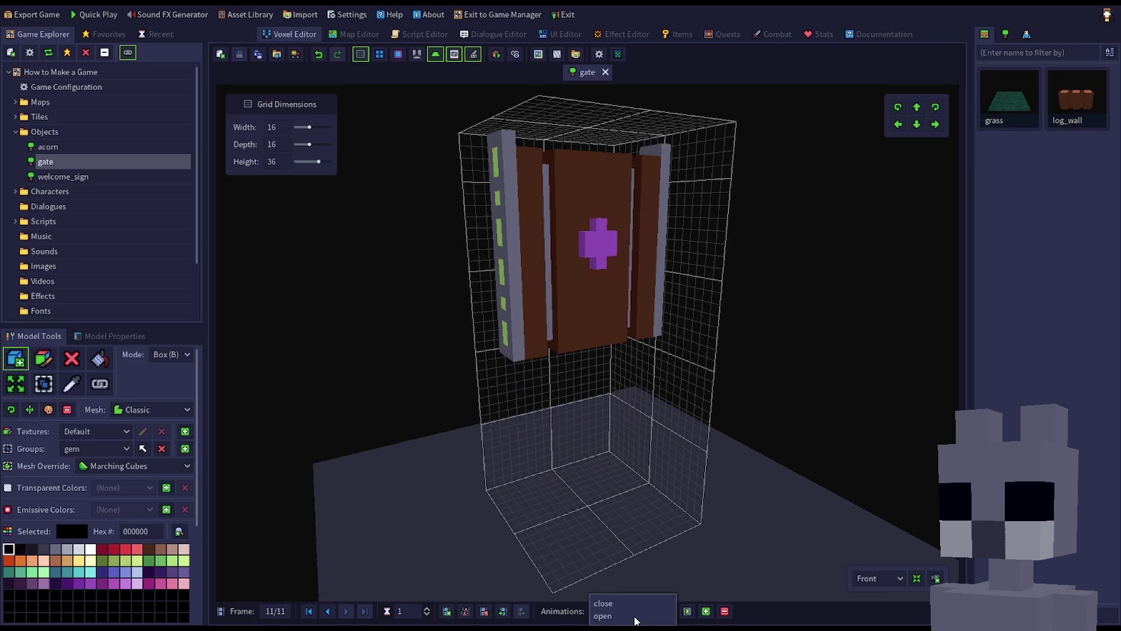
click(629, 603)
click(687, 610)
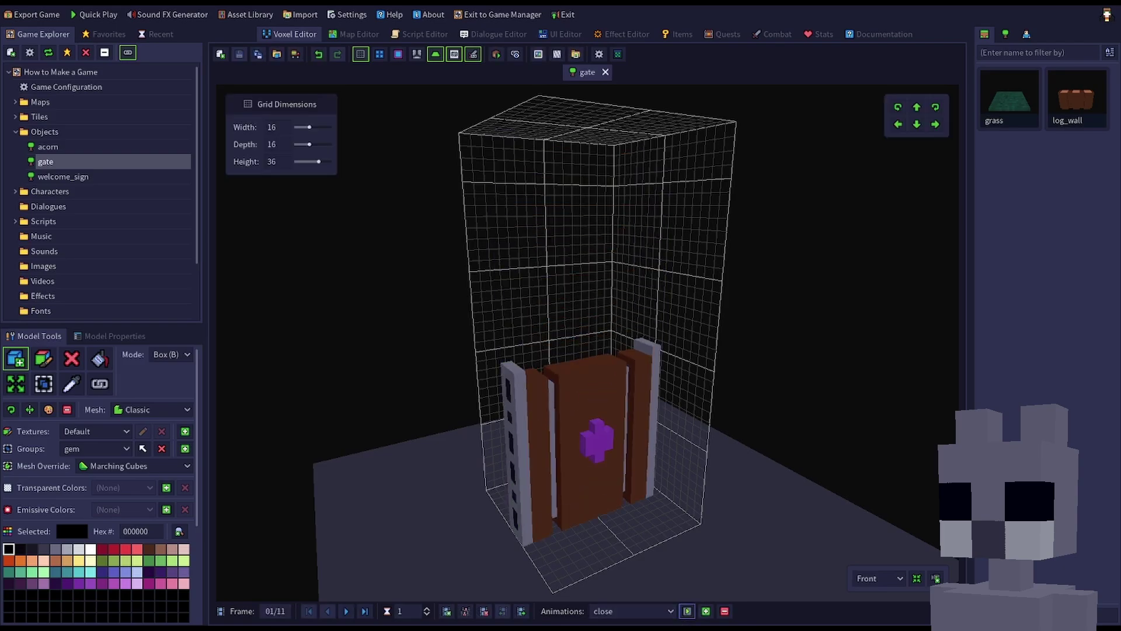
Step: View the gate from the front and review its close animation properties: frames 11 to 1, Clamp, speed 24
click(916, 578)
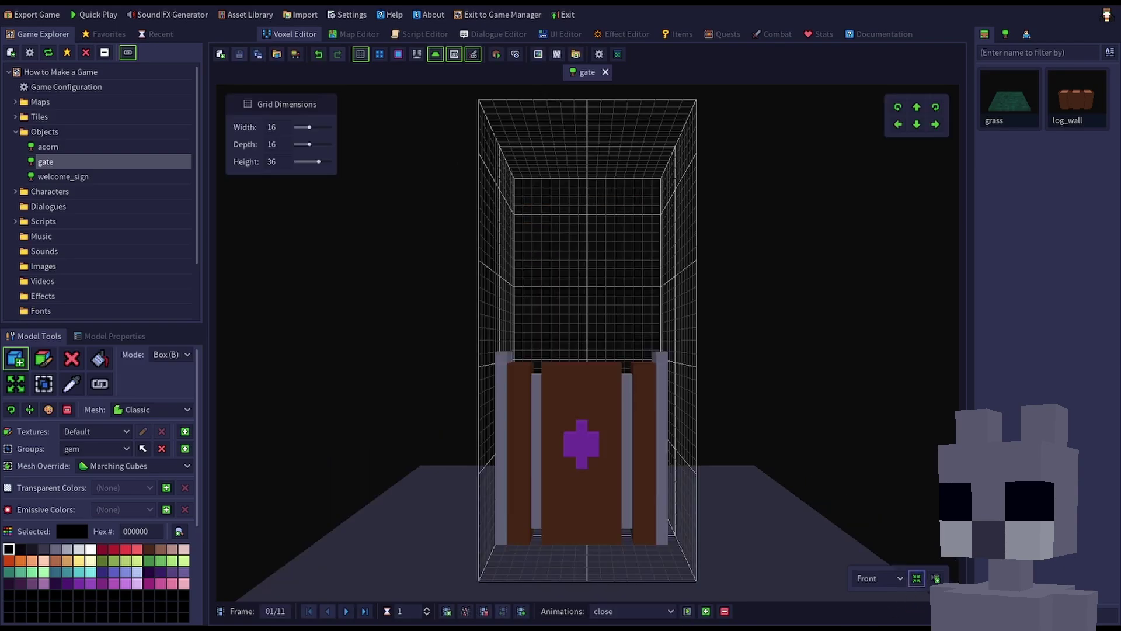
click(113, 337)
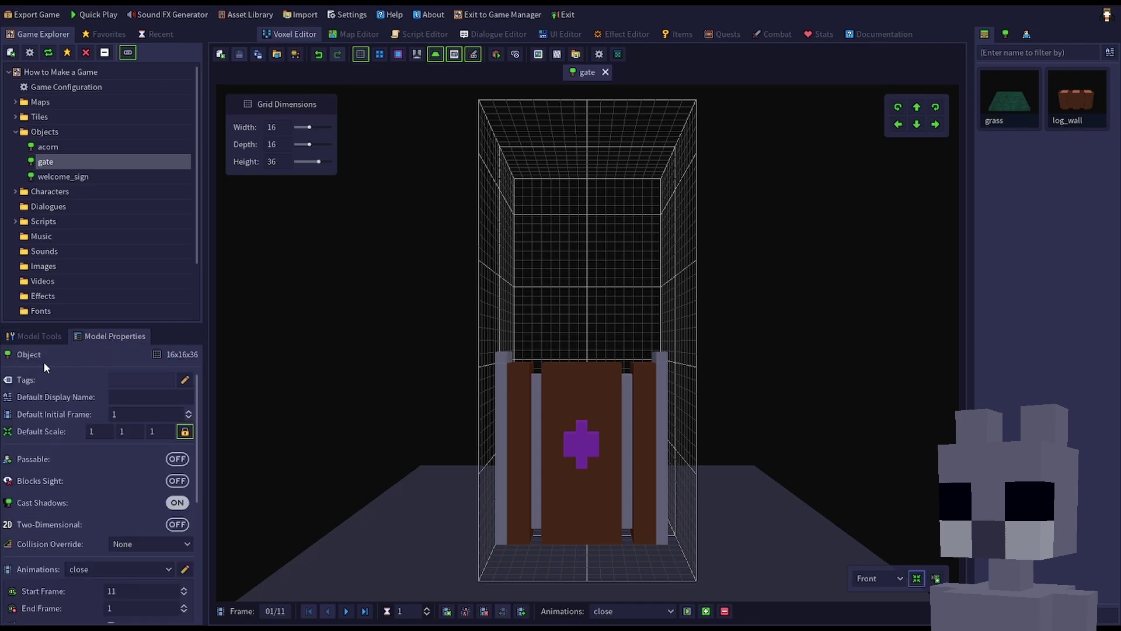
scroll(43, 373, down, 4)
click(86, 417)
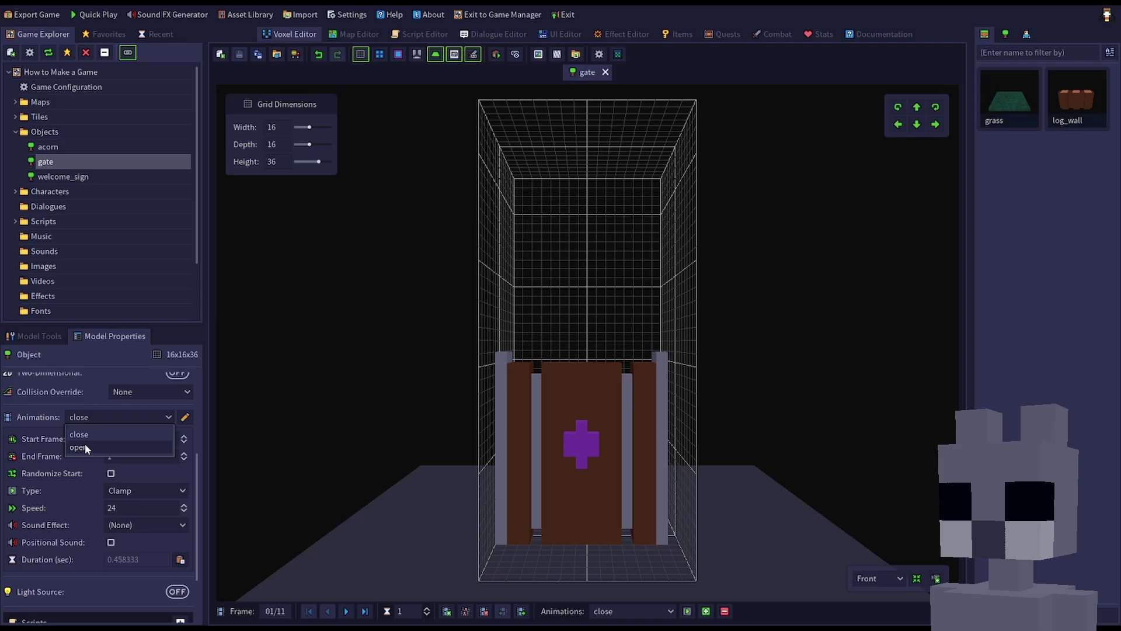
click(87, 434)
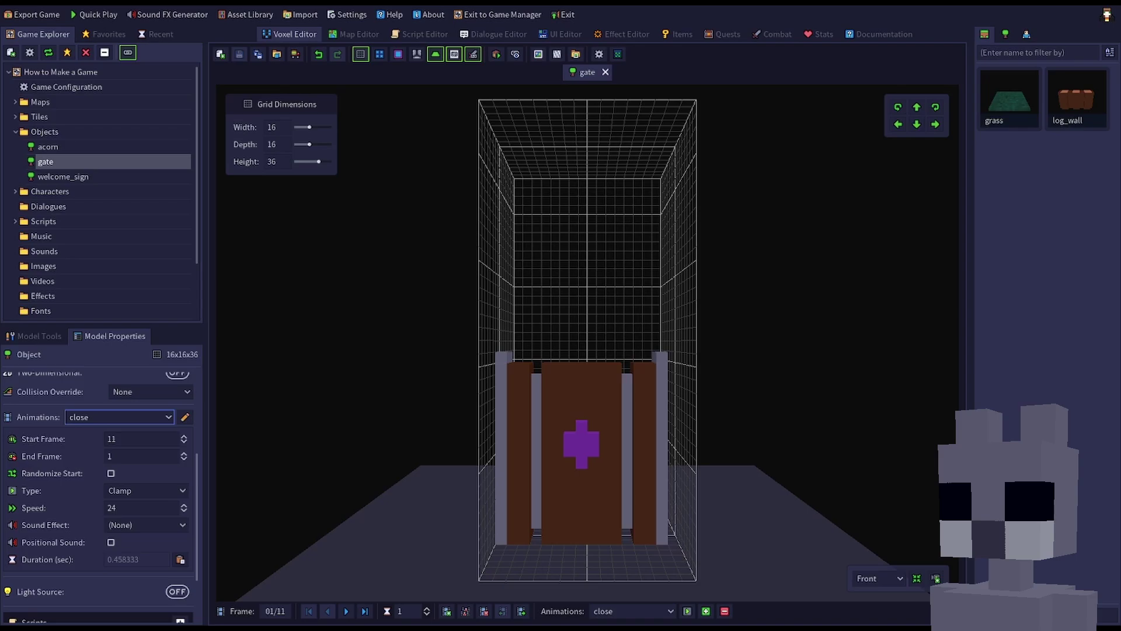
double_click(58, 100)
Step: Open the Forest Village map in top-down view, centred on the log wall gap
click(57, 115)
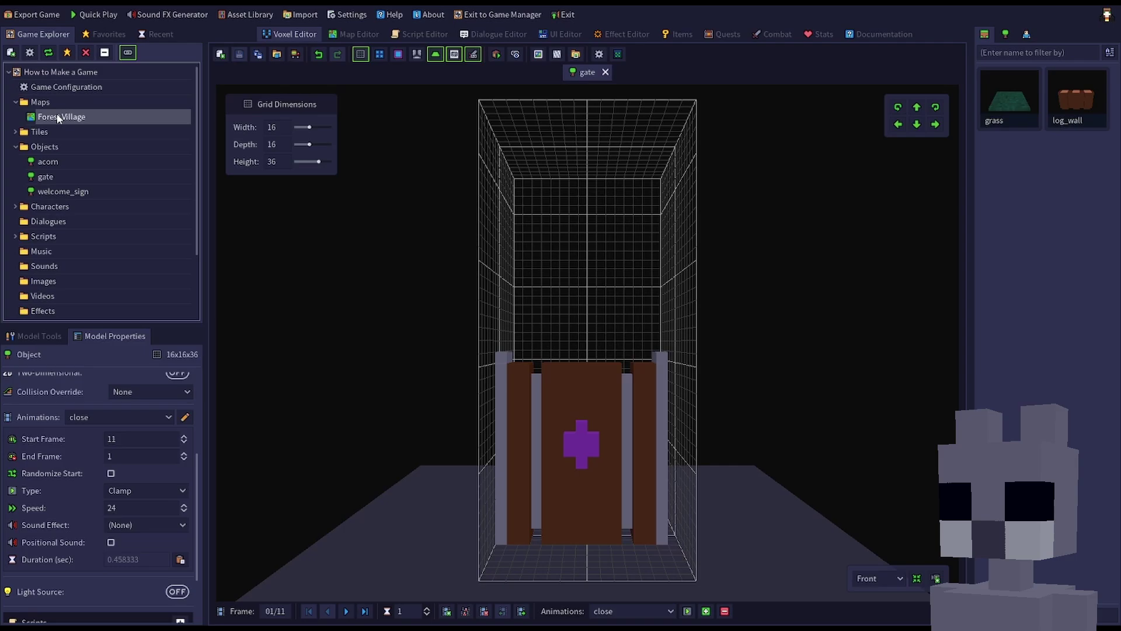
double_click(58, 117)
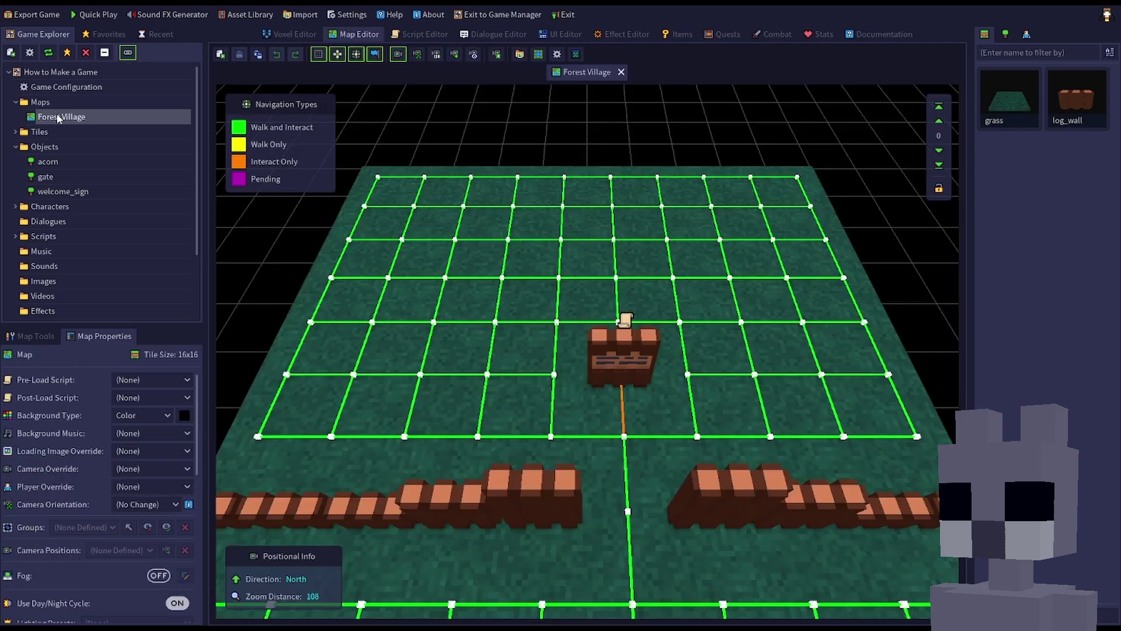
click(454, 53)
middle_drag(764, 491, 726, 313)
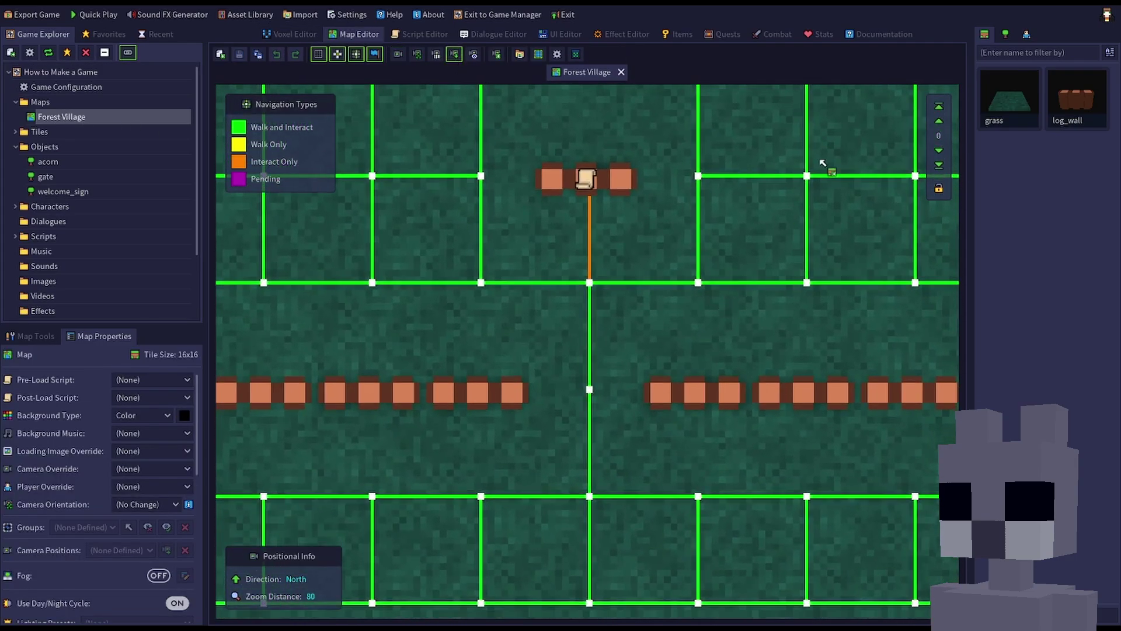
Step: Place the gate in the wall gap at (0, 2, 1) and extend the Interact Only path through it
click(1005, 34)
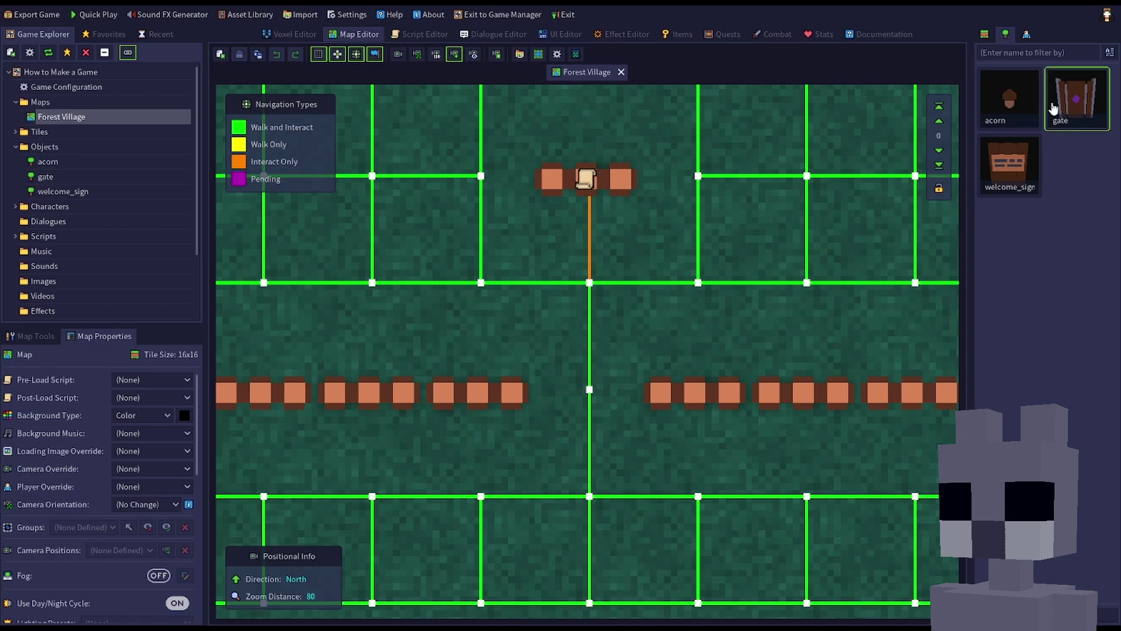
click(627, 392)
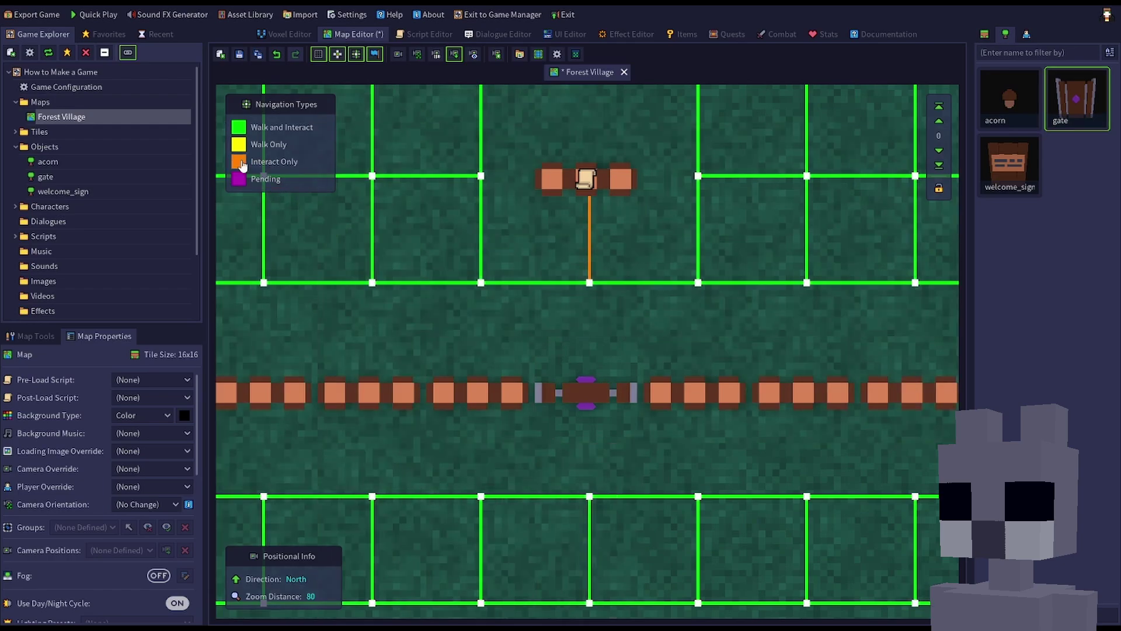
drag(589, 282, 589, 496)
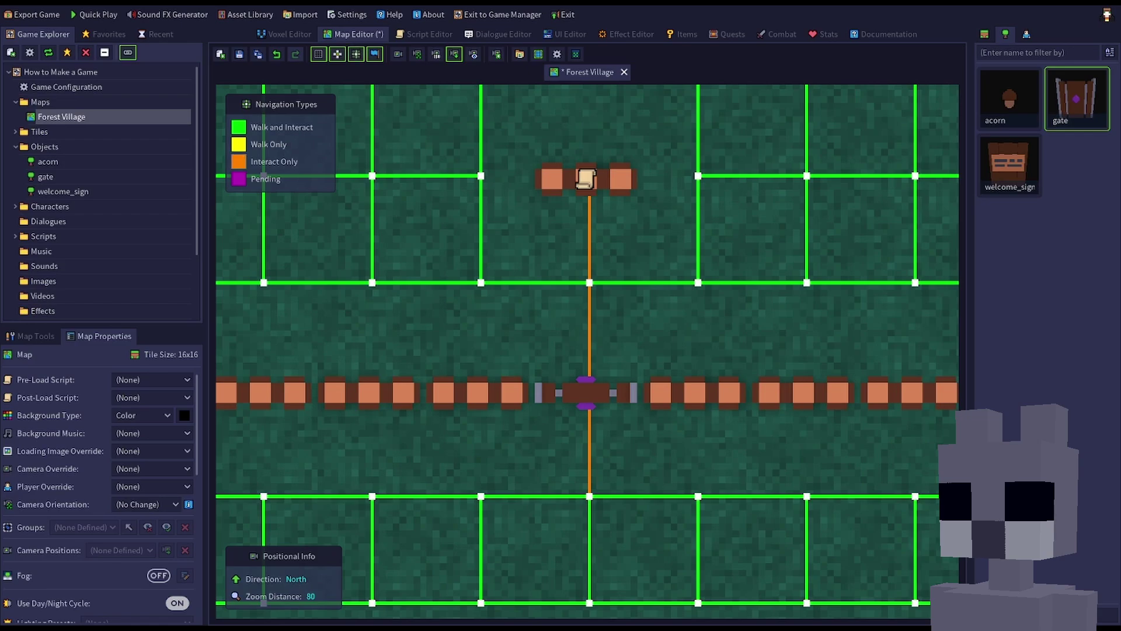
click(590, 394)
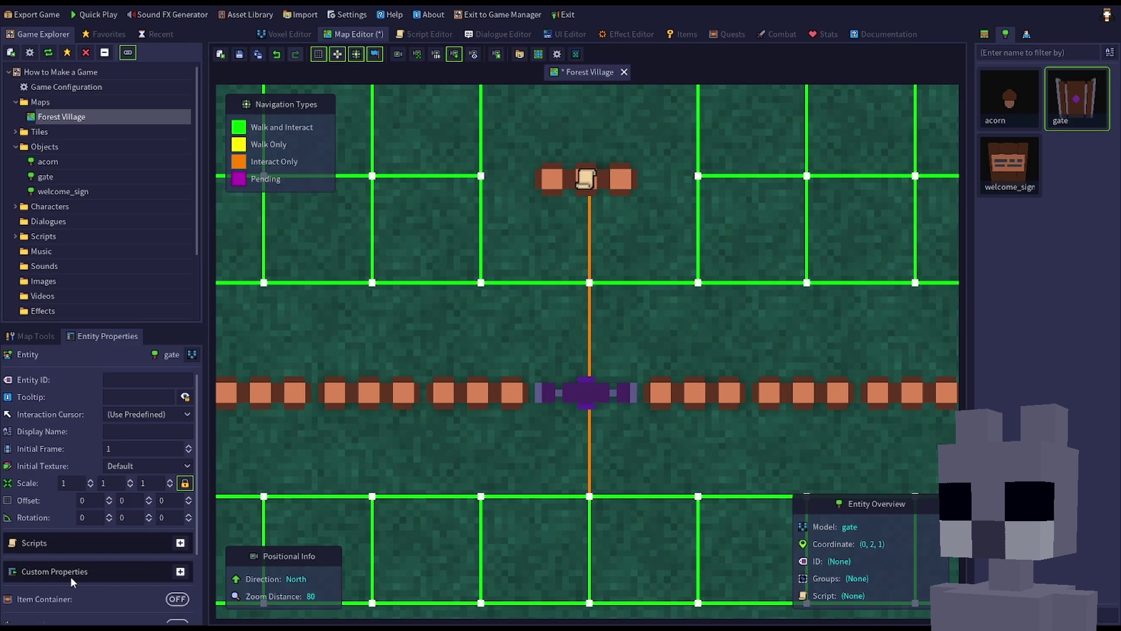
Step: Under the gate's Custom Properties, add a Boolean property 'closed' with value true
click(180, 572)
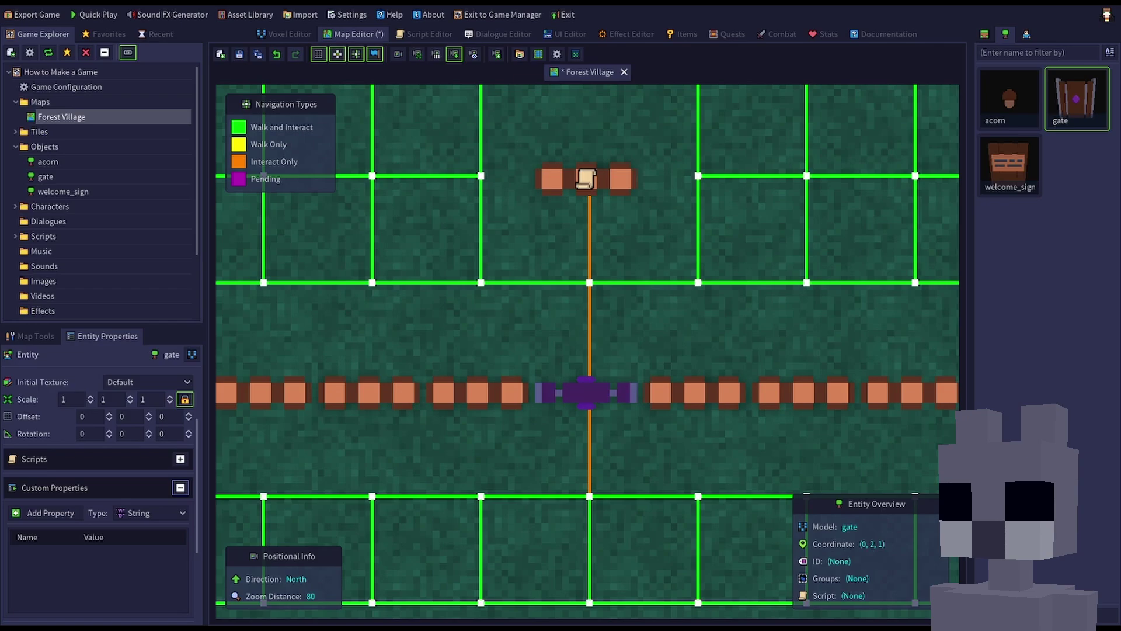
click(138, 516)
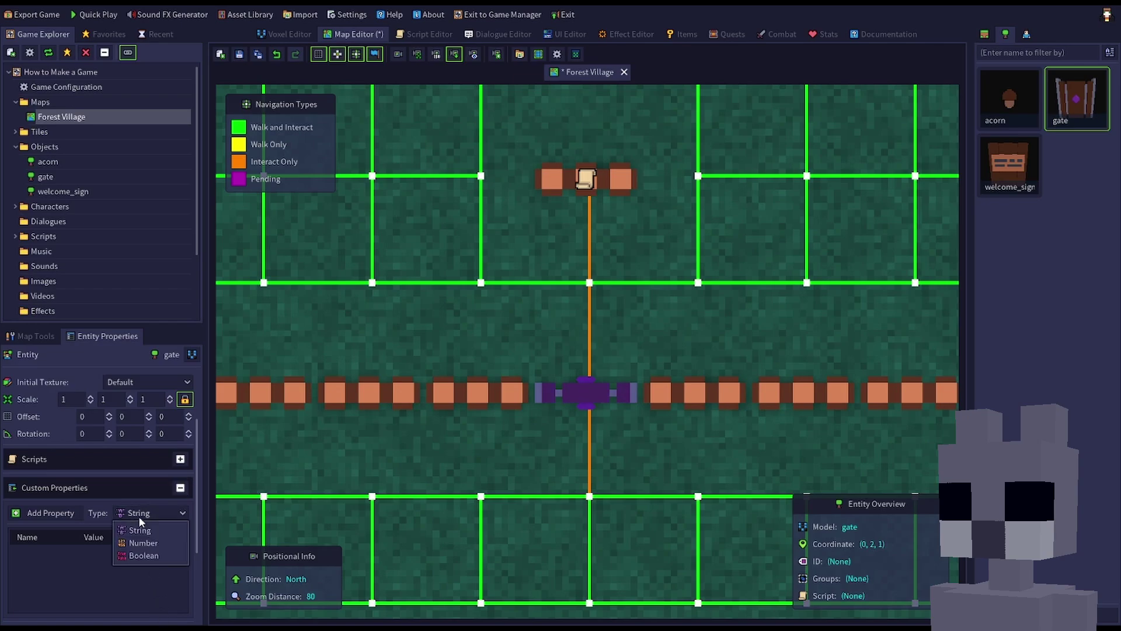
click(139, 555)
click(50, 512)
double_click(37, 551)
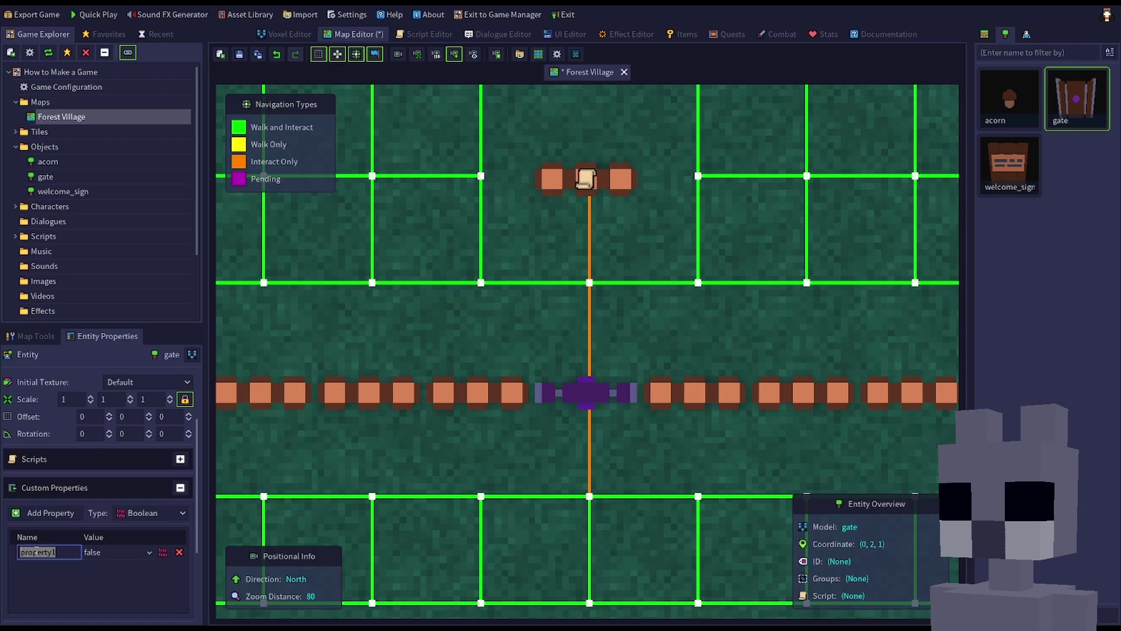
text(closed)
key(Return)
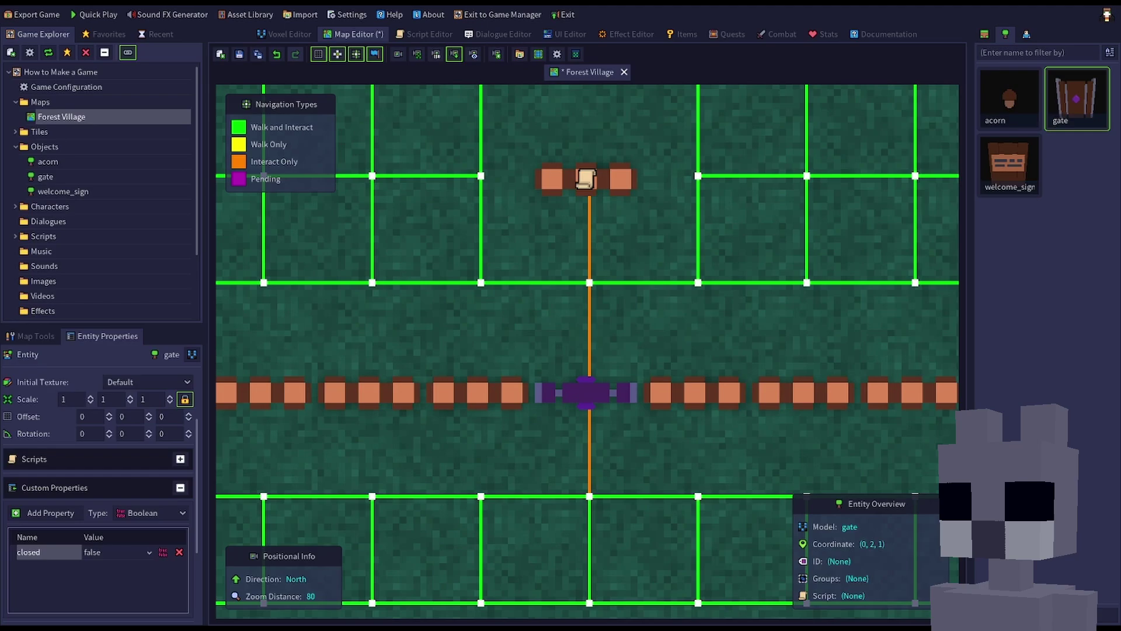
click(89, 555)
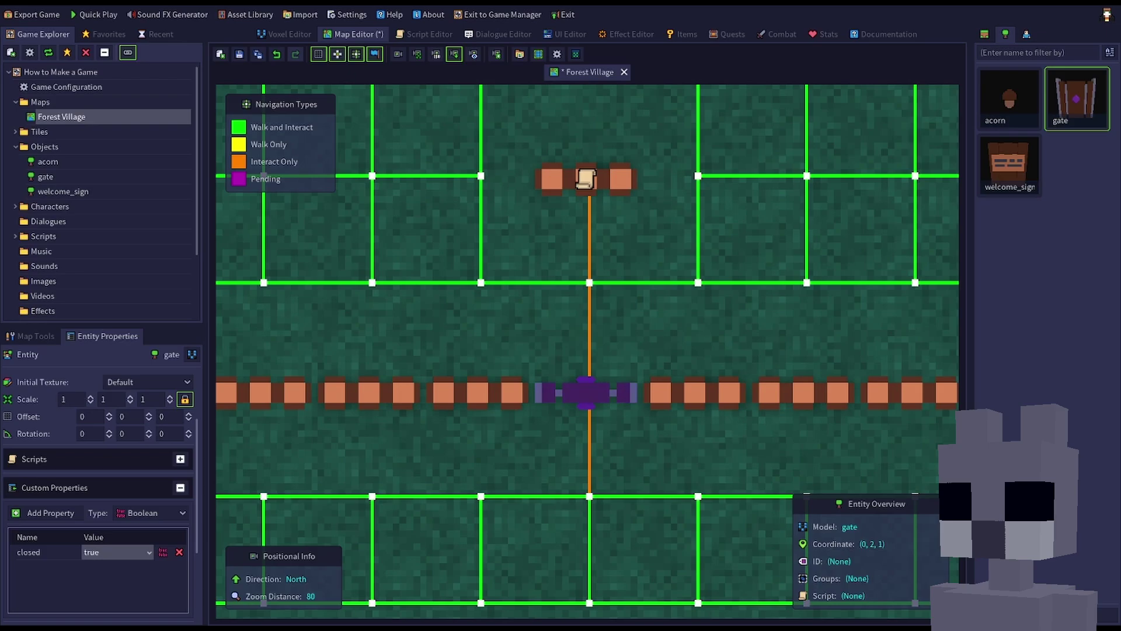
Step: Generate an Explosion-style sound in the Sound FX Generator, trying several variations
click(190, 16)
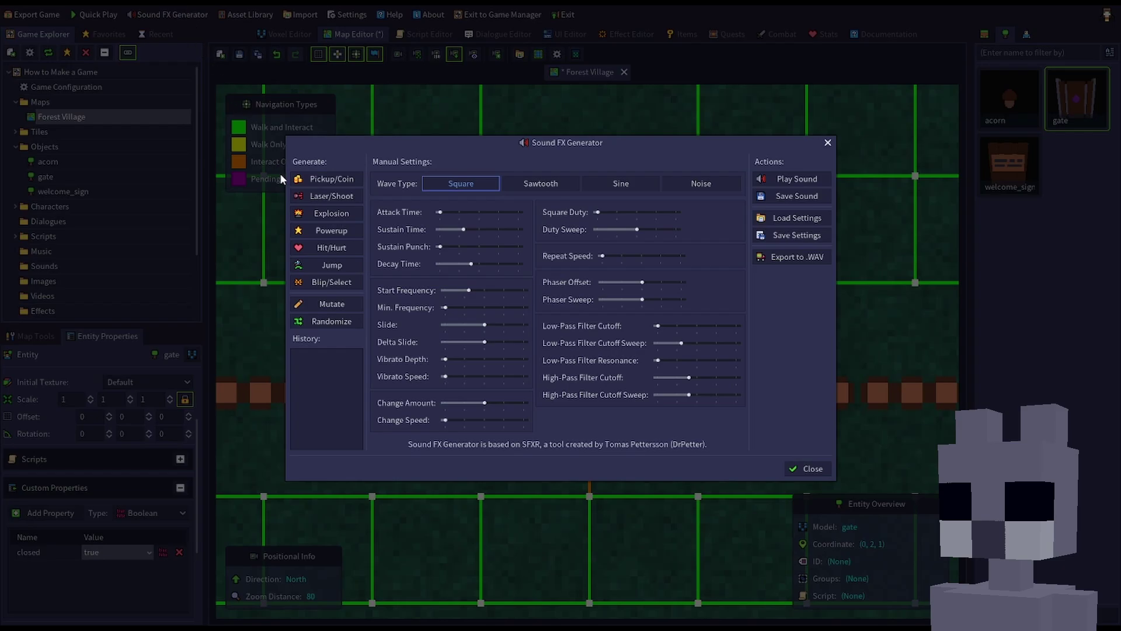
click(316, 214)
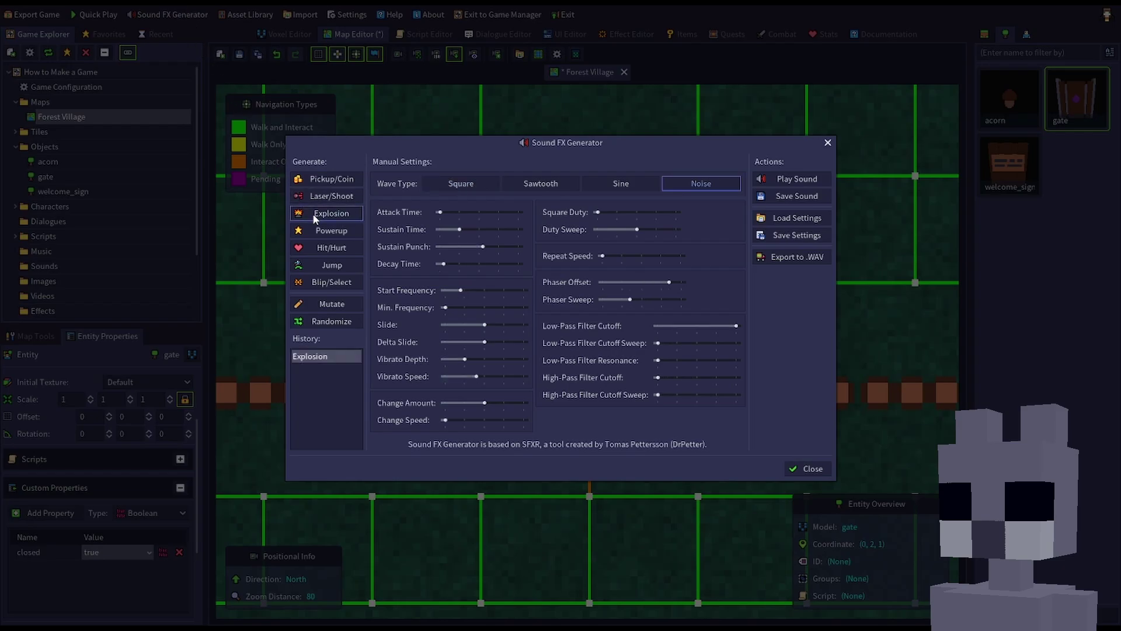
click(315, 216)
click(316, 218)
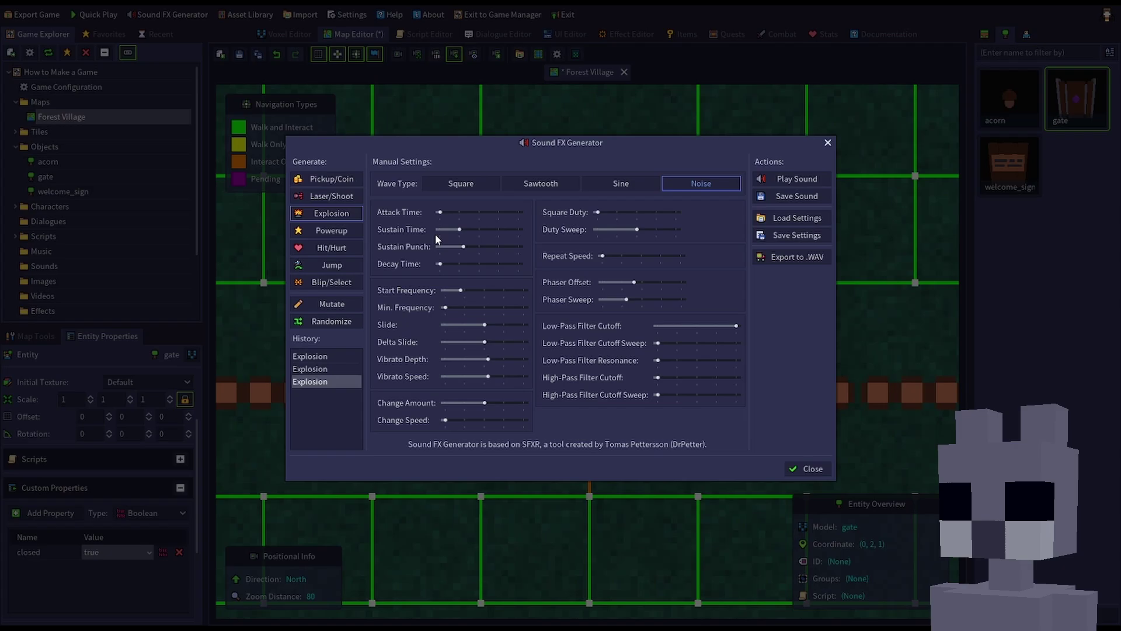
Step: Save the sound effect as 'door' and close the generator
click(795, 197)
text(door)
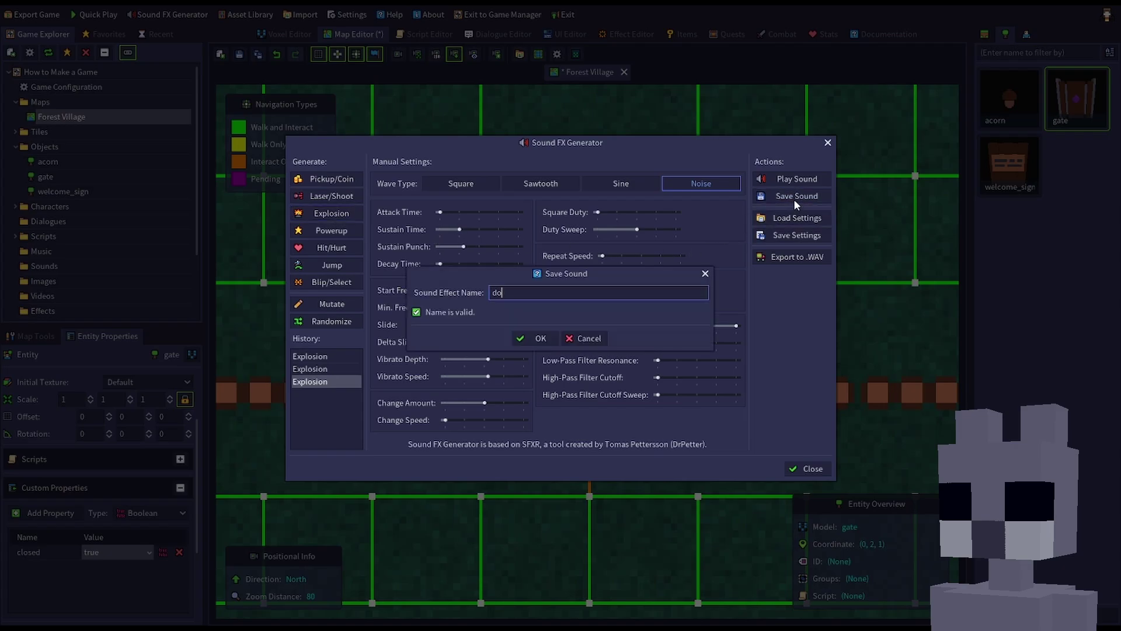
click(537, 339)
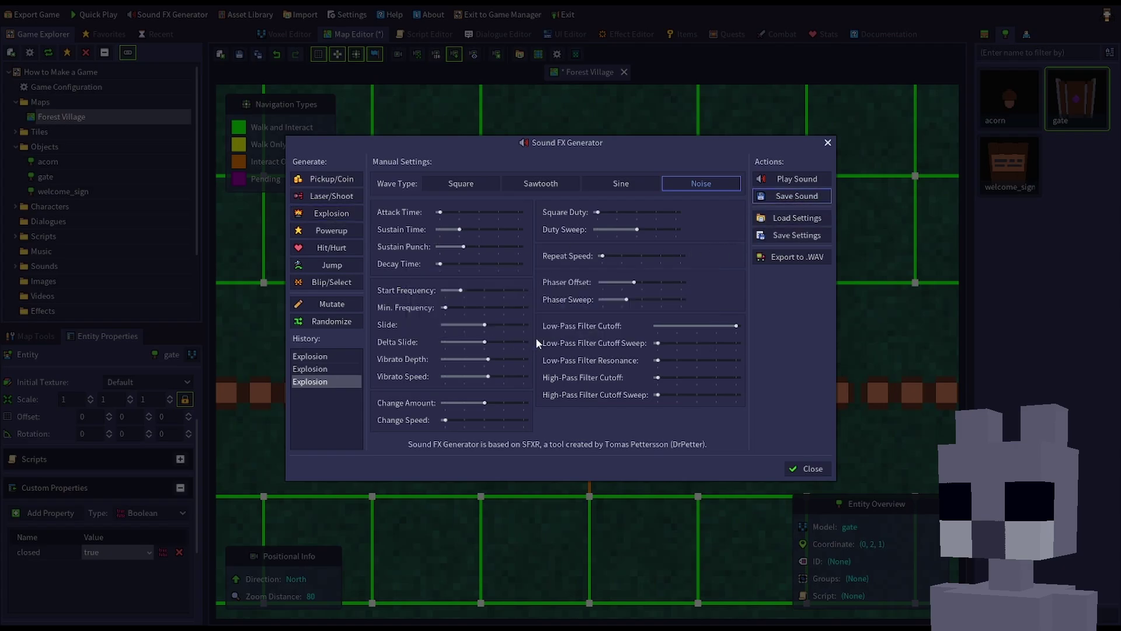
click(801, 469)
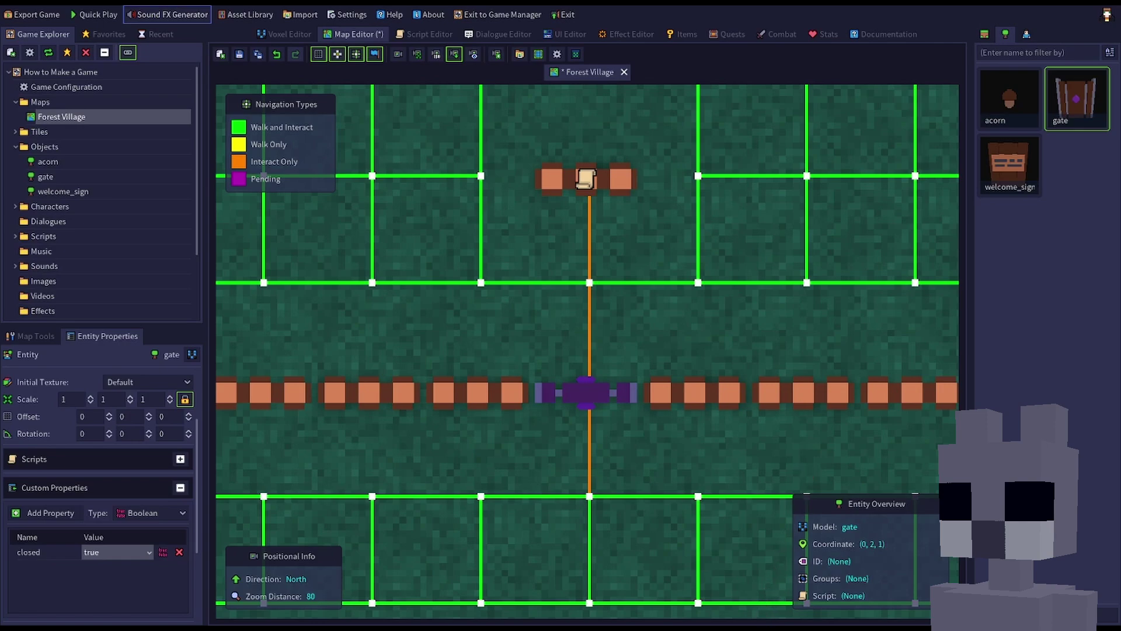
Step: Create a new Script resource named 'door'
click(220, 54)
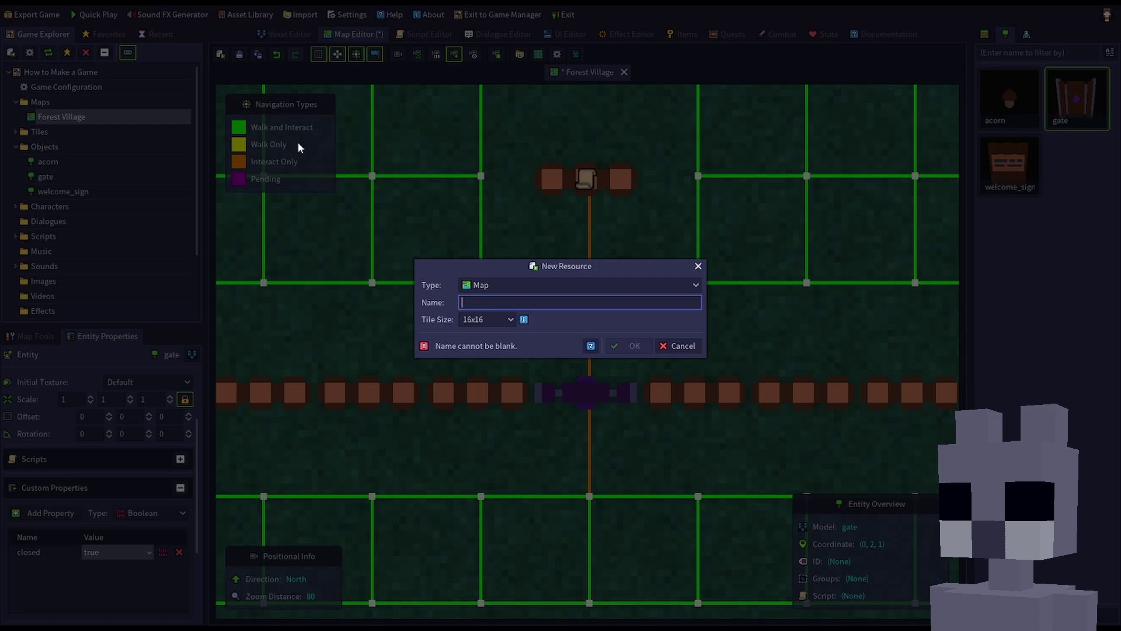
click(489, 286)
click(499, 363)
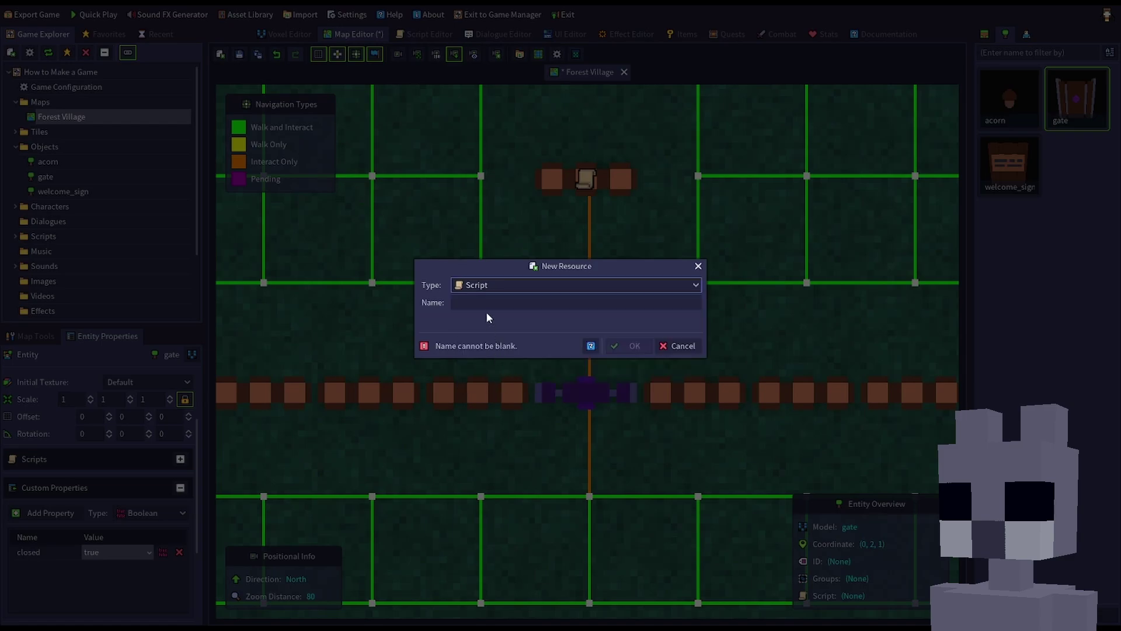
click(489, 307)
text(door)
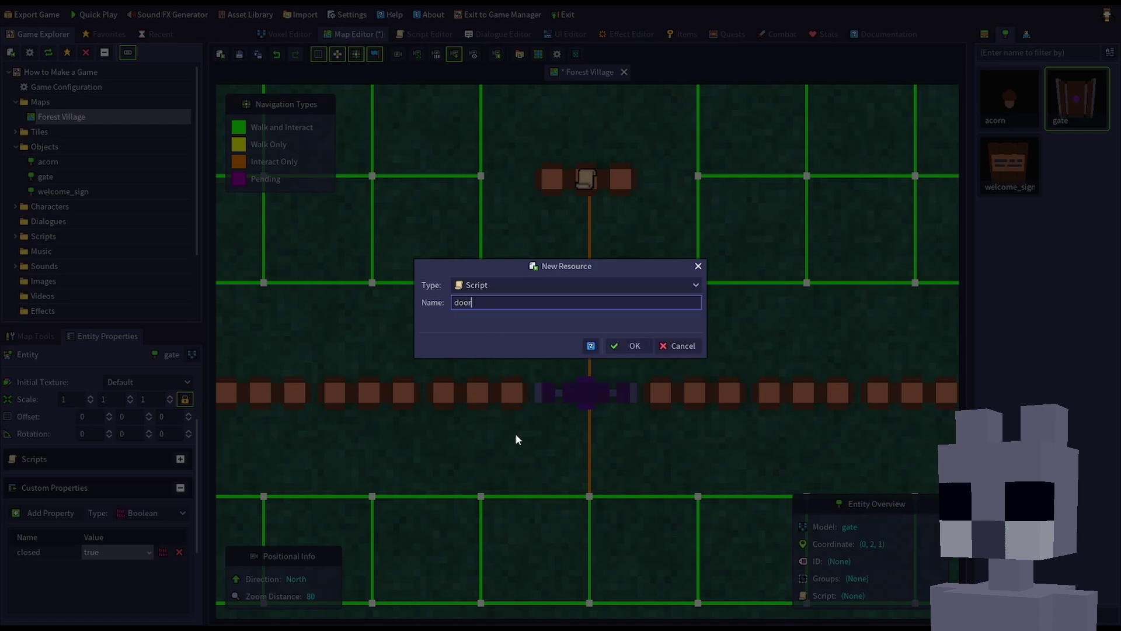
click(635, 346)
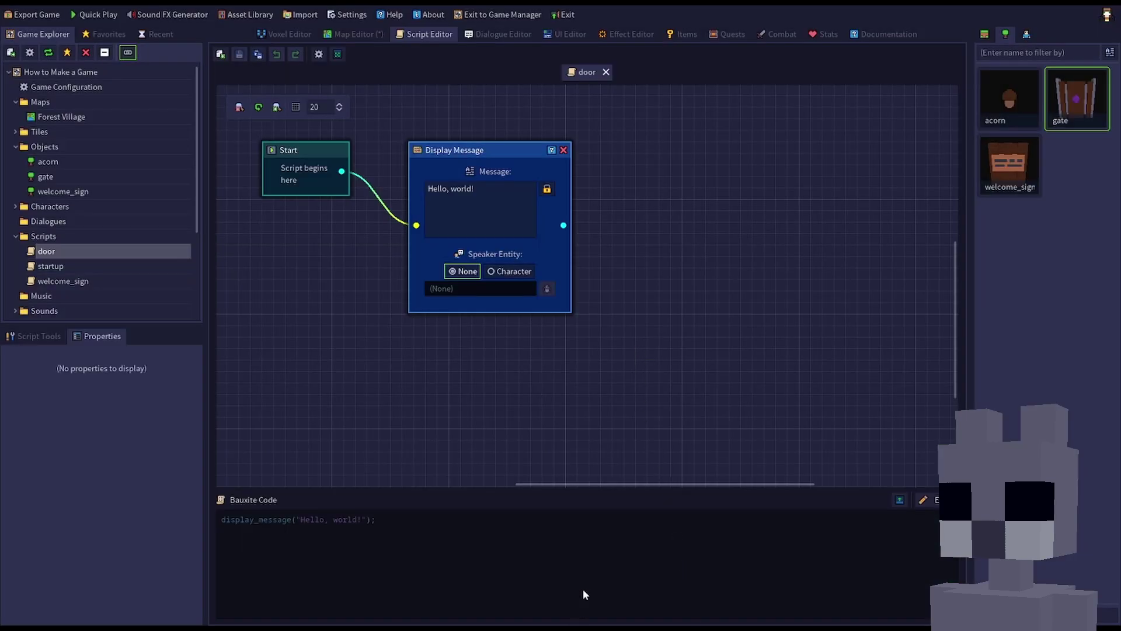
Step: Replace the default message with a Play Sound node (door.wav, once), then an Evaluate Condition node
click(563, 150)
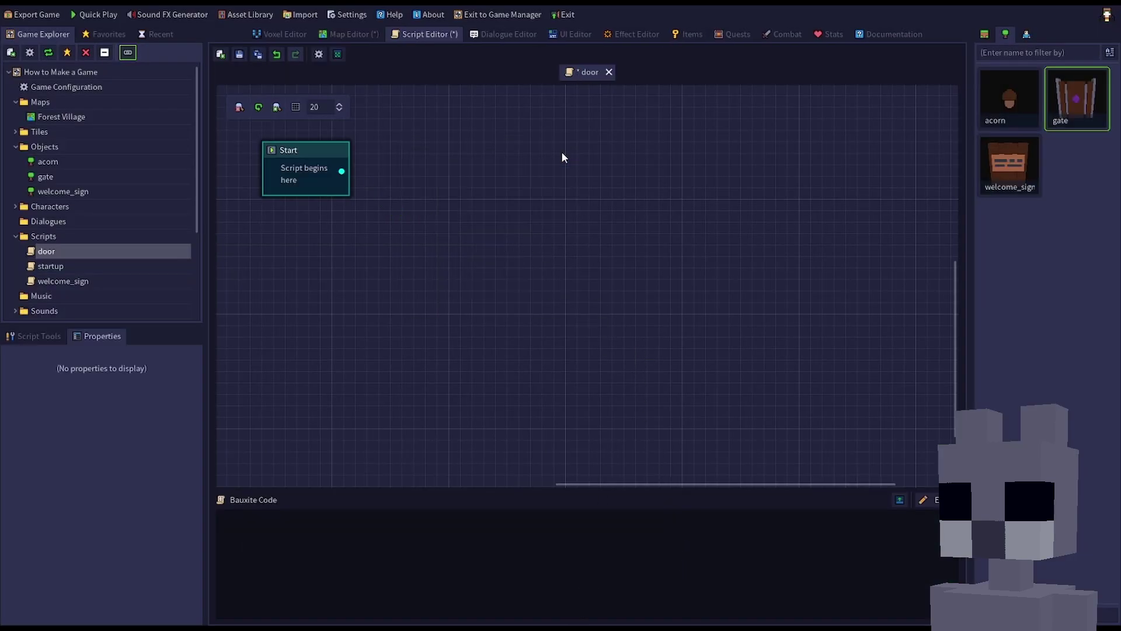
click(37, 336)
click(97, 445)
text(so)
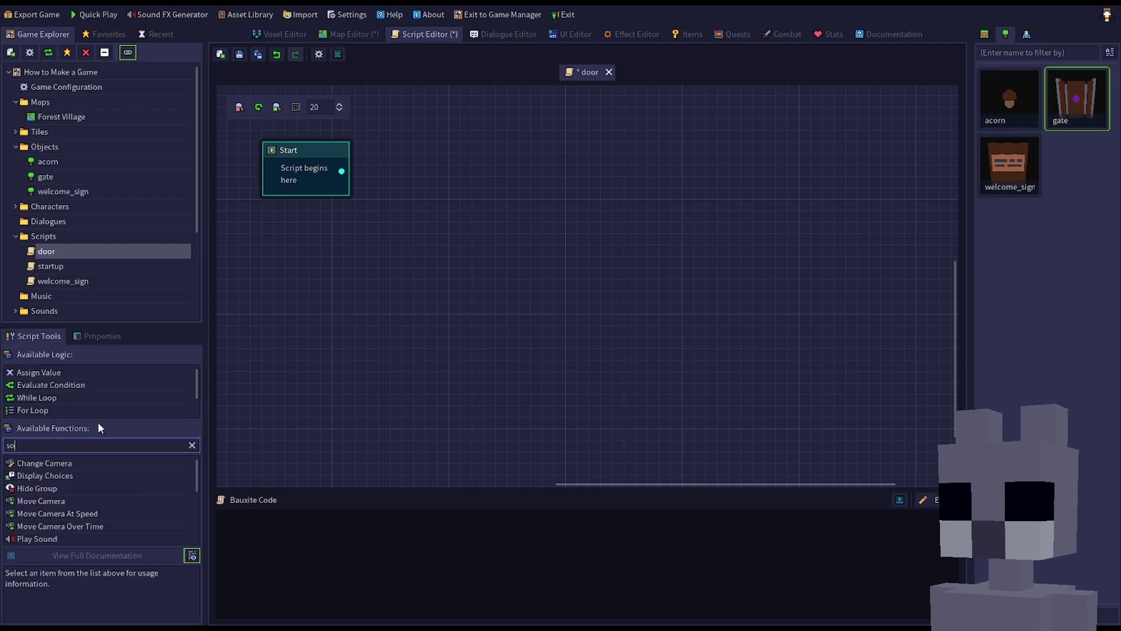
text(und)
drag(37, 462, 383, 150)
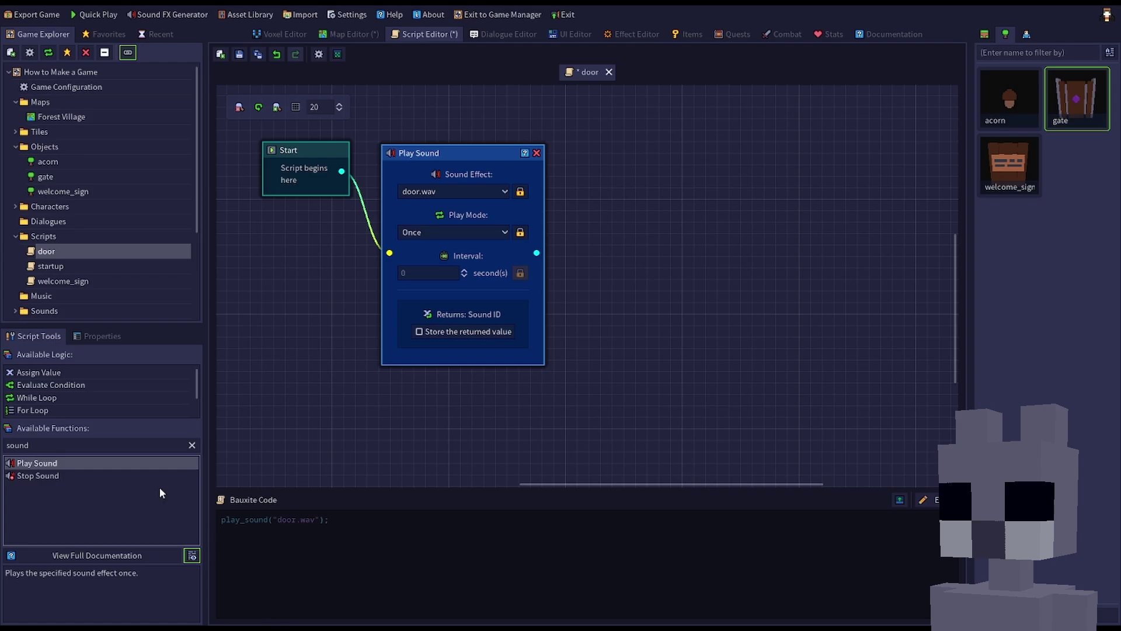
drag(75, 384, 582, 148)
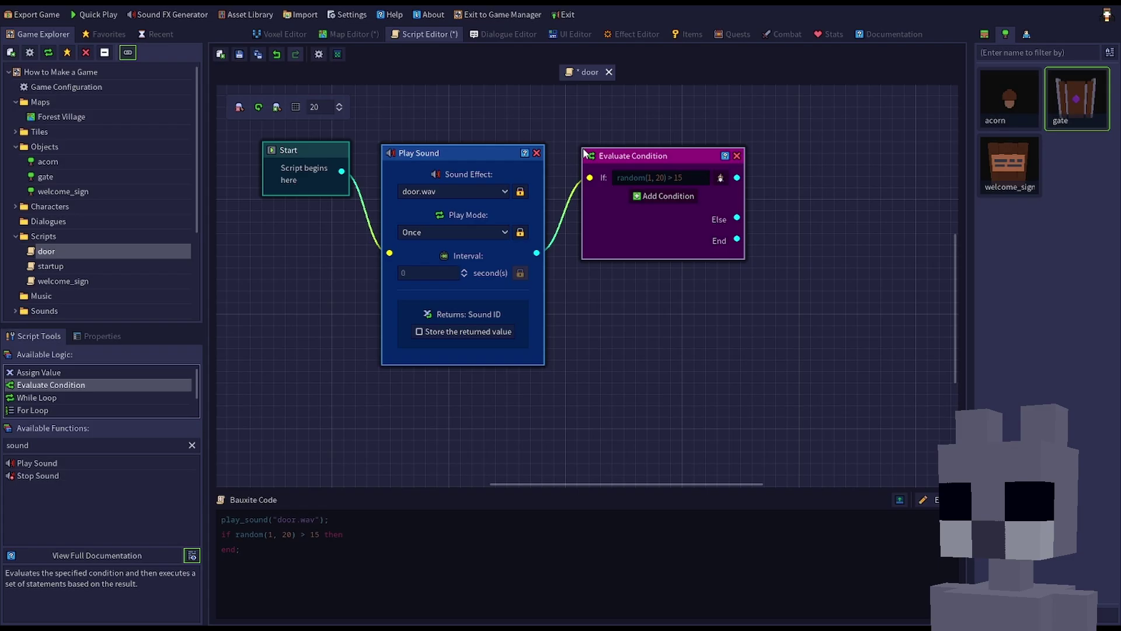
Step: Build the condition self.property["closed"] == true in the Conditional Expression Builder
click(716, 180)
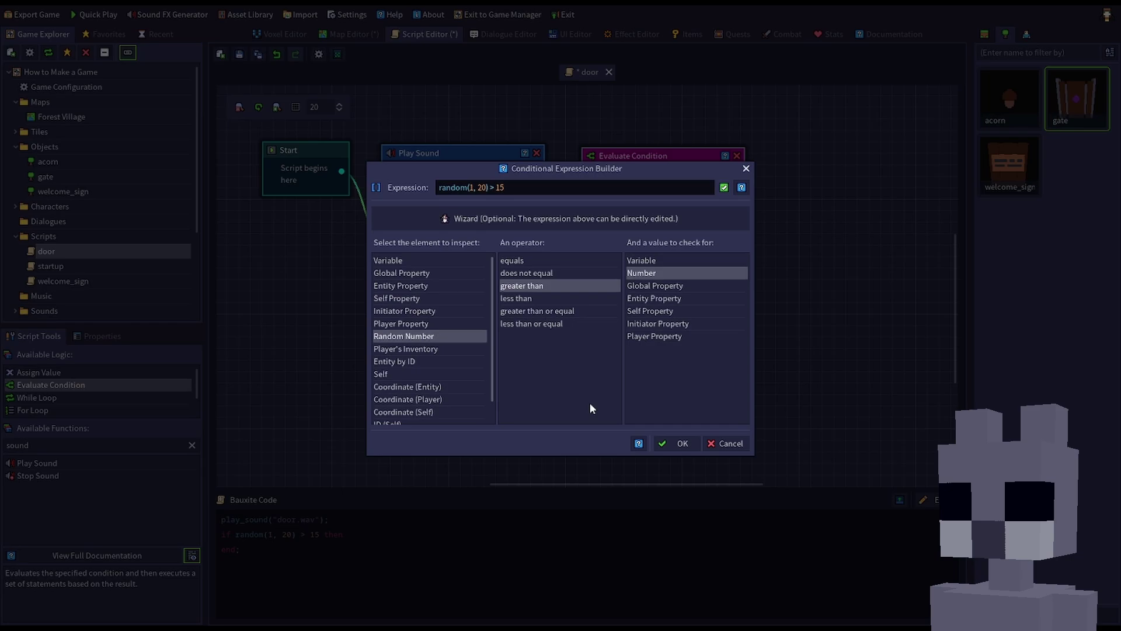
click(409, 299)
click(529, 261)
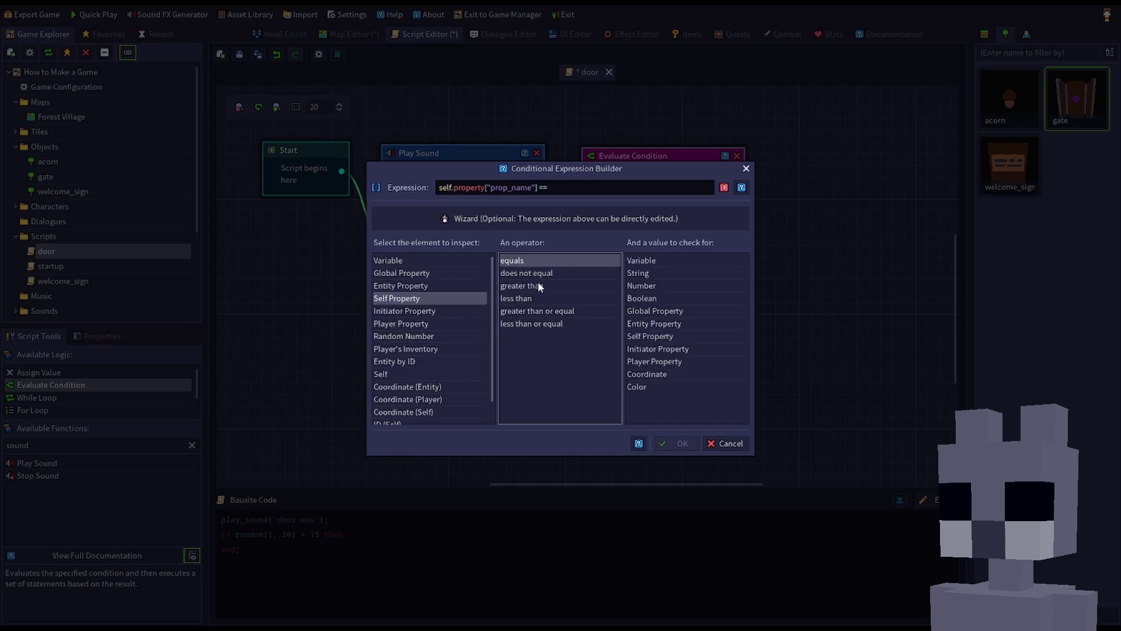
click(654, 299)
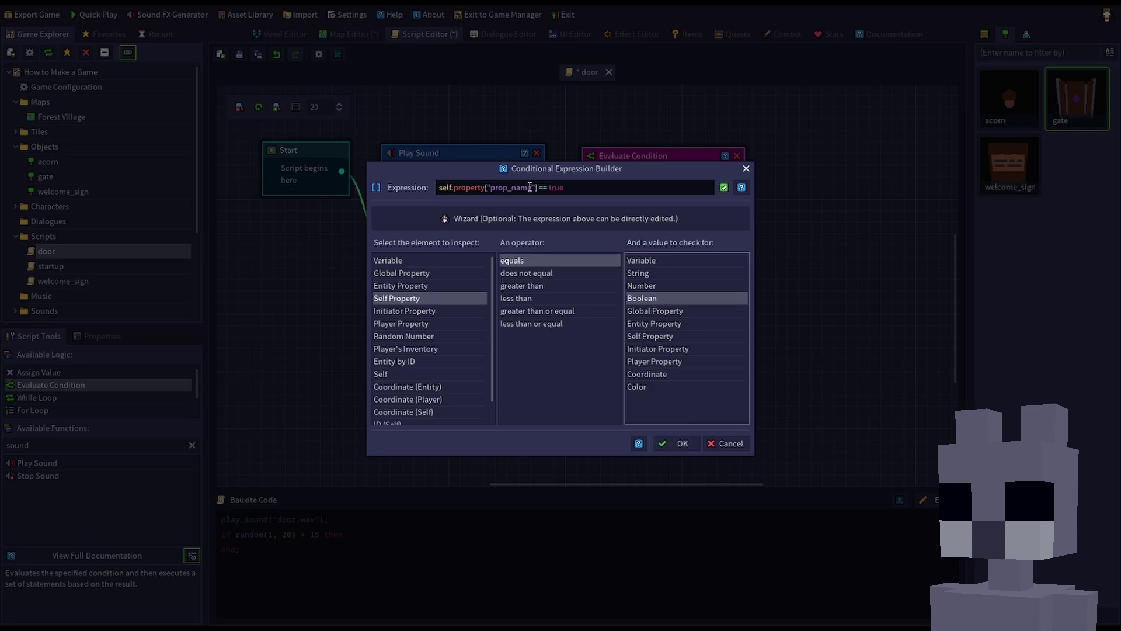
click(513, 185)
double_click(514, 185)
key(BackSpace)
text(closed)
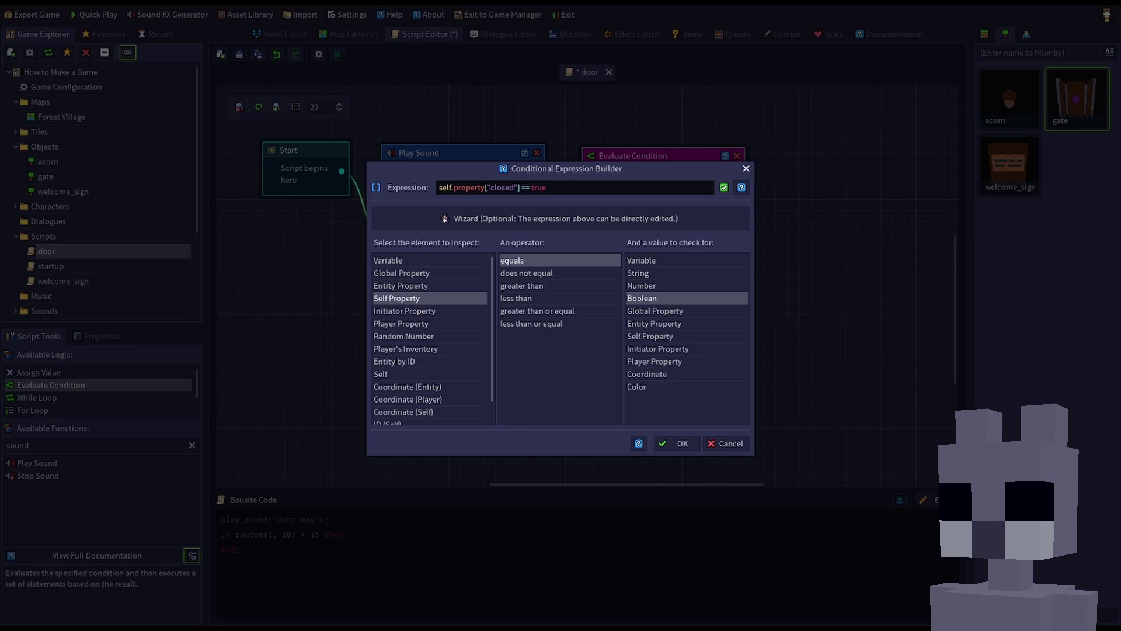
click(677, 443)
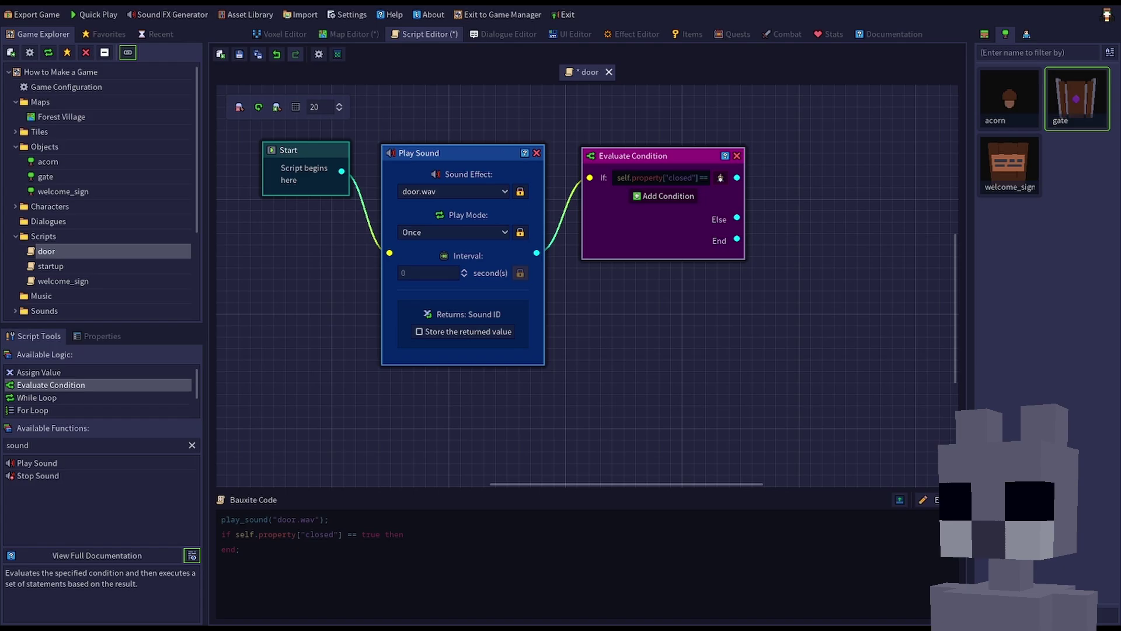
Step: Attach a Play Animation node to the If branch that plays 'open' on self
middle_drag(711, 331, 373, 322)
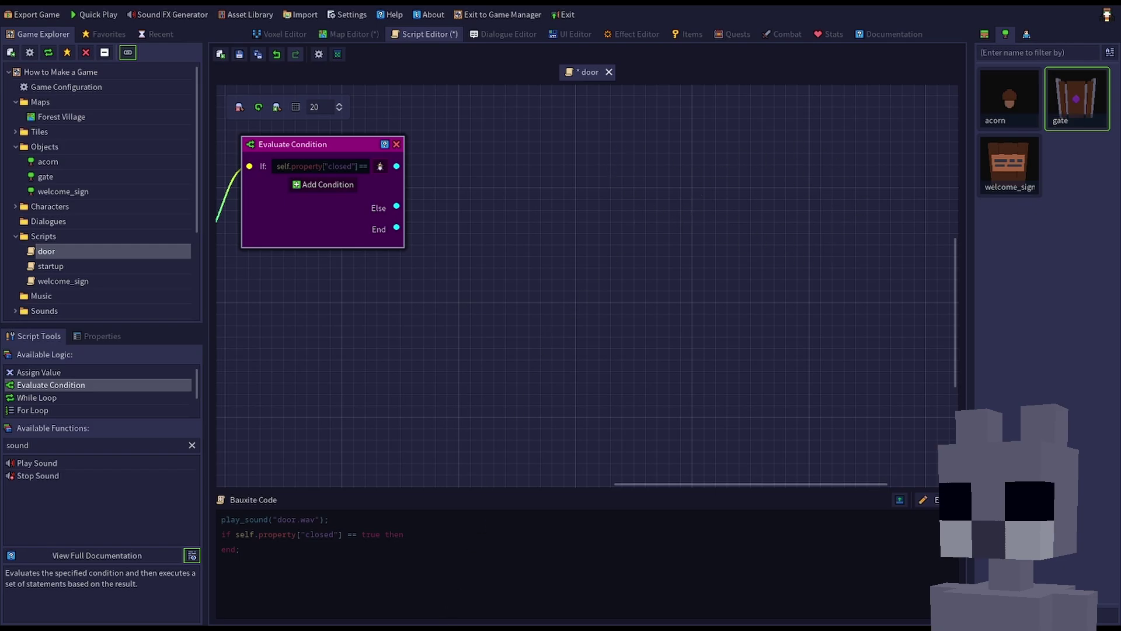
double_click(41, 445)
text(anim)
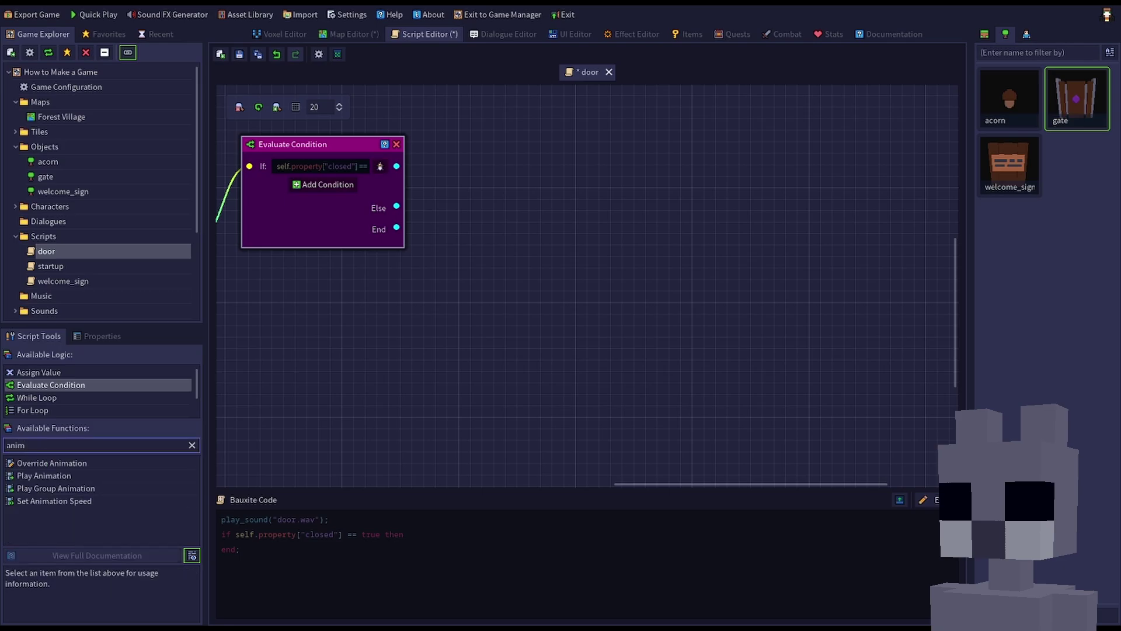
drag(38, 476, 447, 100)
text(open)
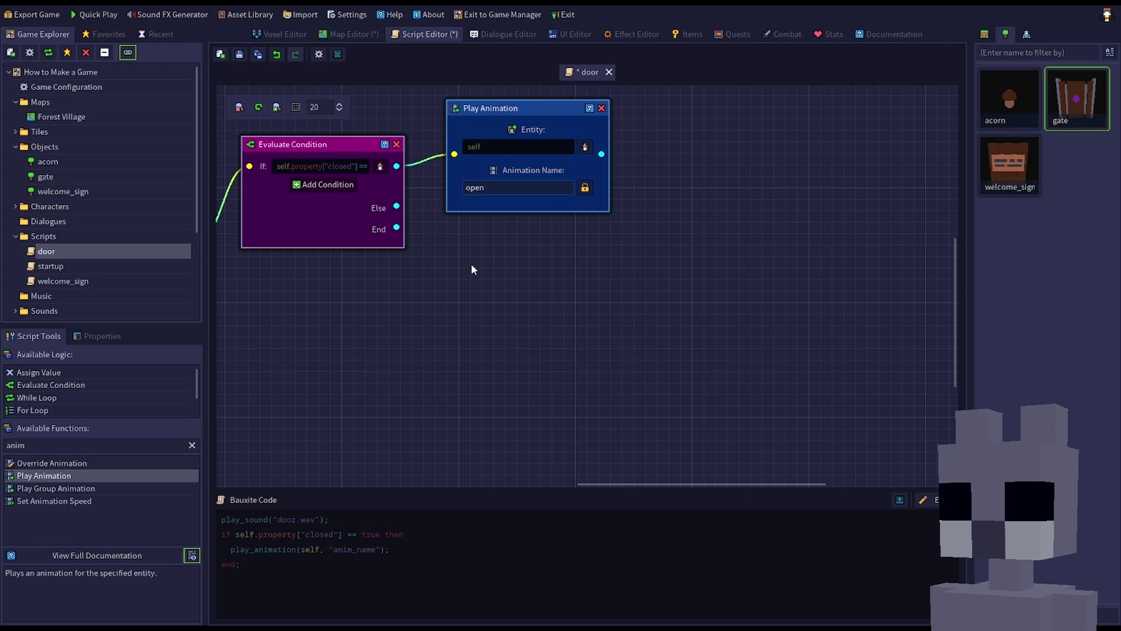
key(Return)
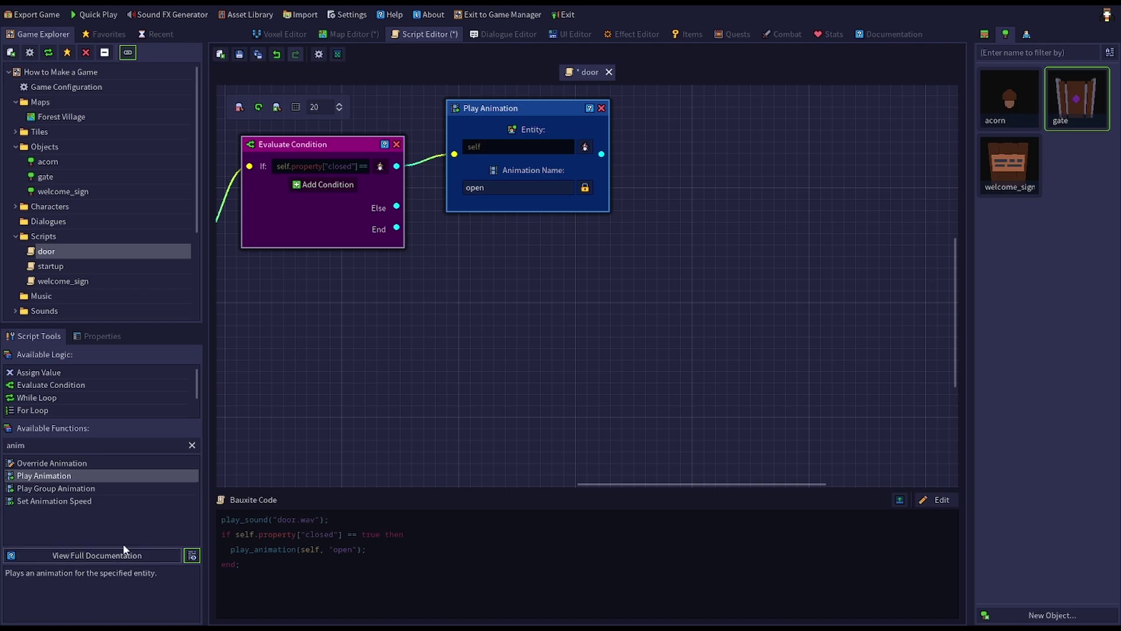
Step: Add a Replace Navigation node after the animation, switching to Walk and Interact
double_click(32, 446)
text(replace)
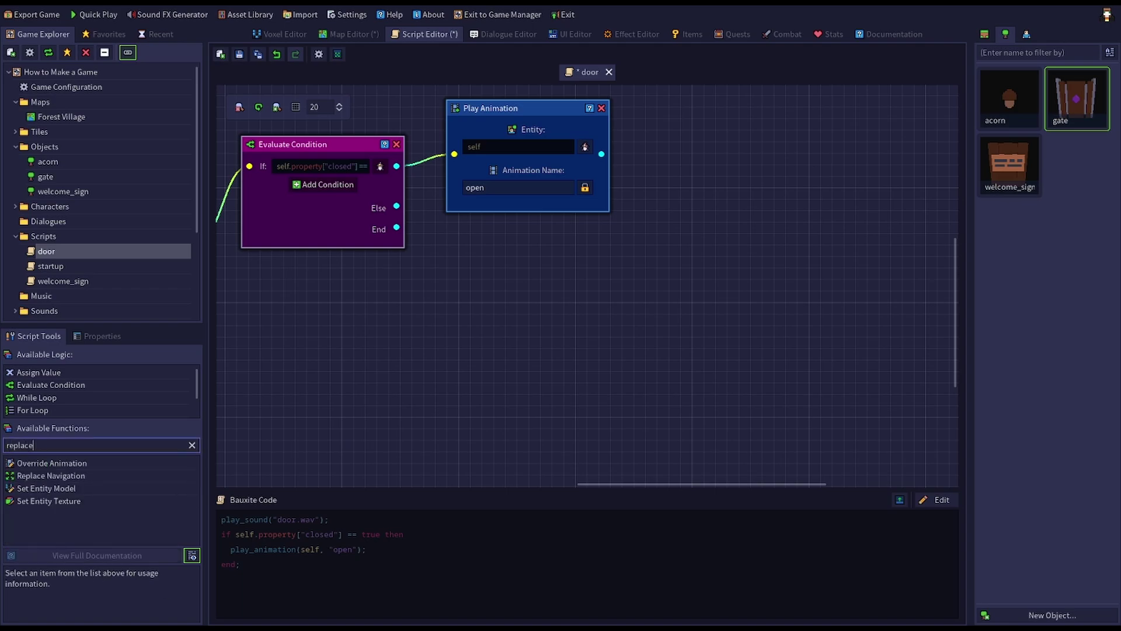
click(20, 475)
drag(20, 475, 639, 105)
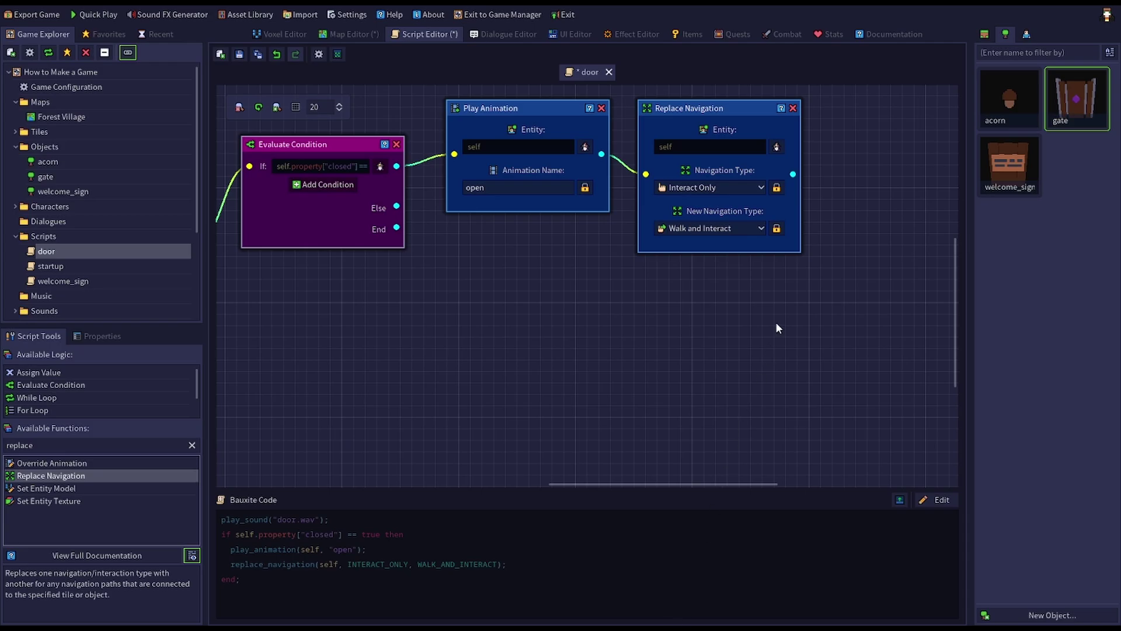
Step: Add a Set Entity Property node setting 'closed' to Boolean false
middle_drag(776, 325, 605, 368)
double_click(73, 444)
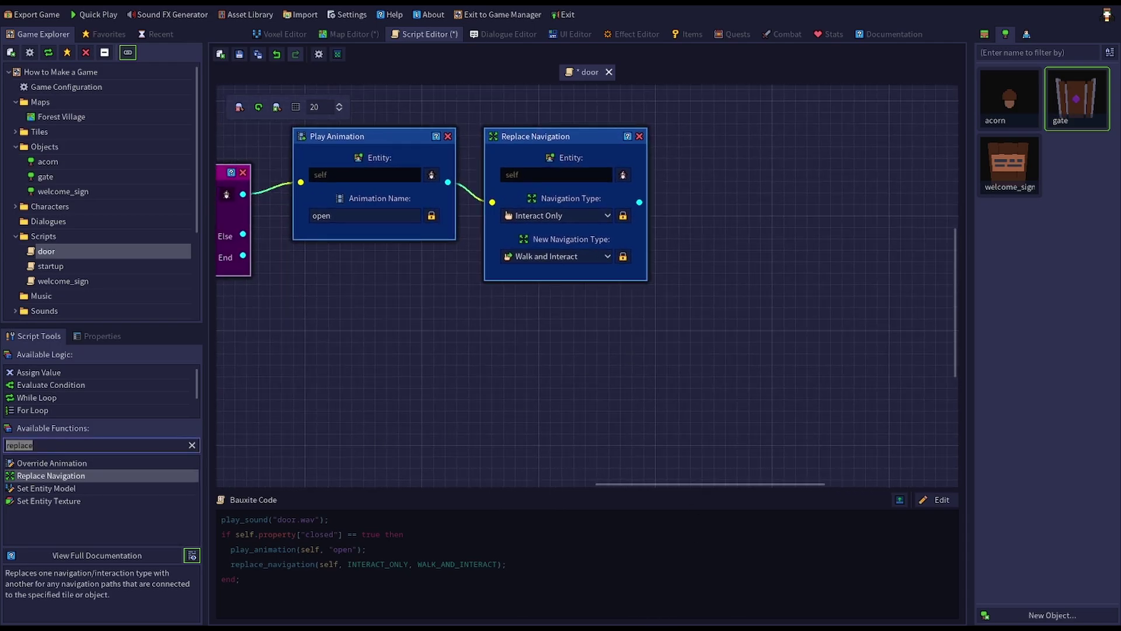
key(BackSpace)
text(prop)
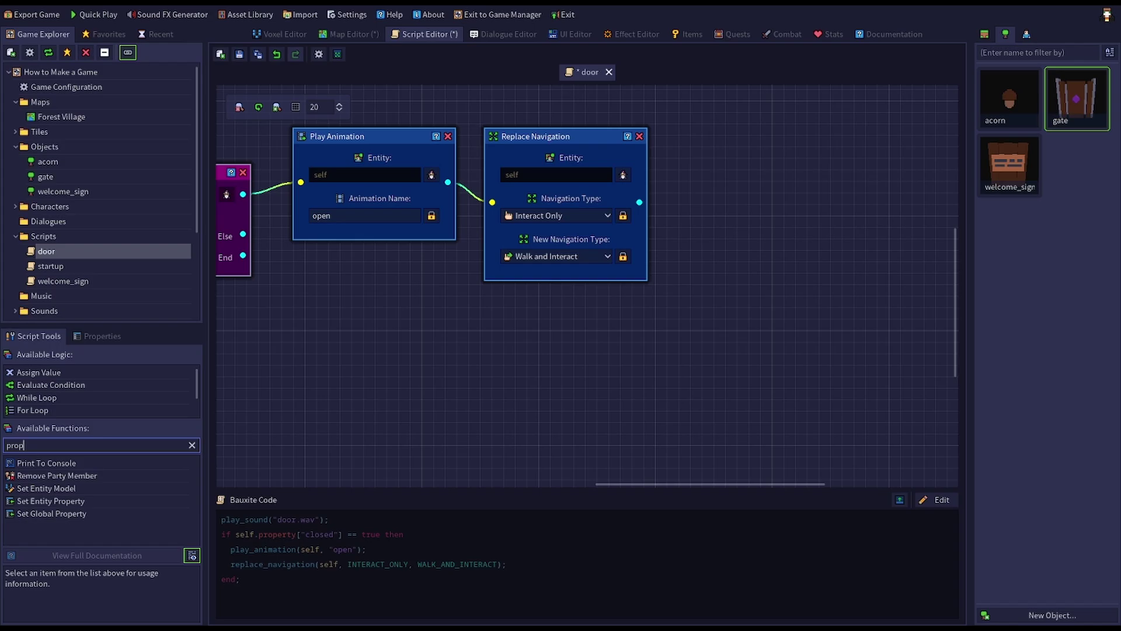
drag(27, 502, 679, 139)
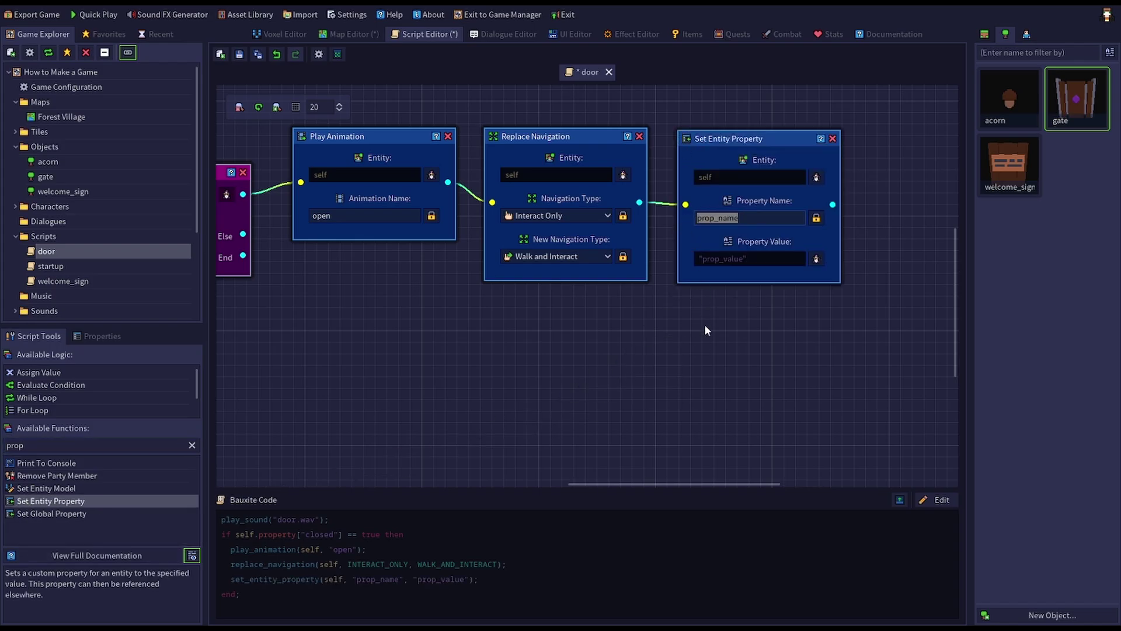
text(closed)
click(815, 259)
click(451, 323)
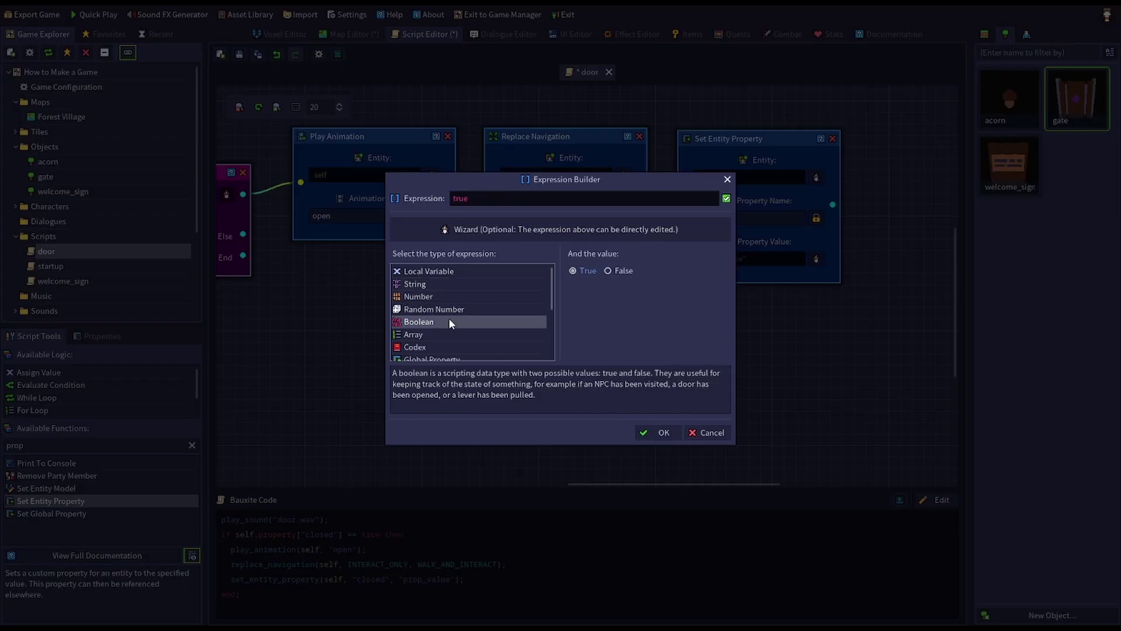
click(617, 273)
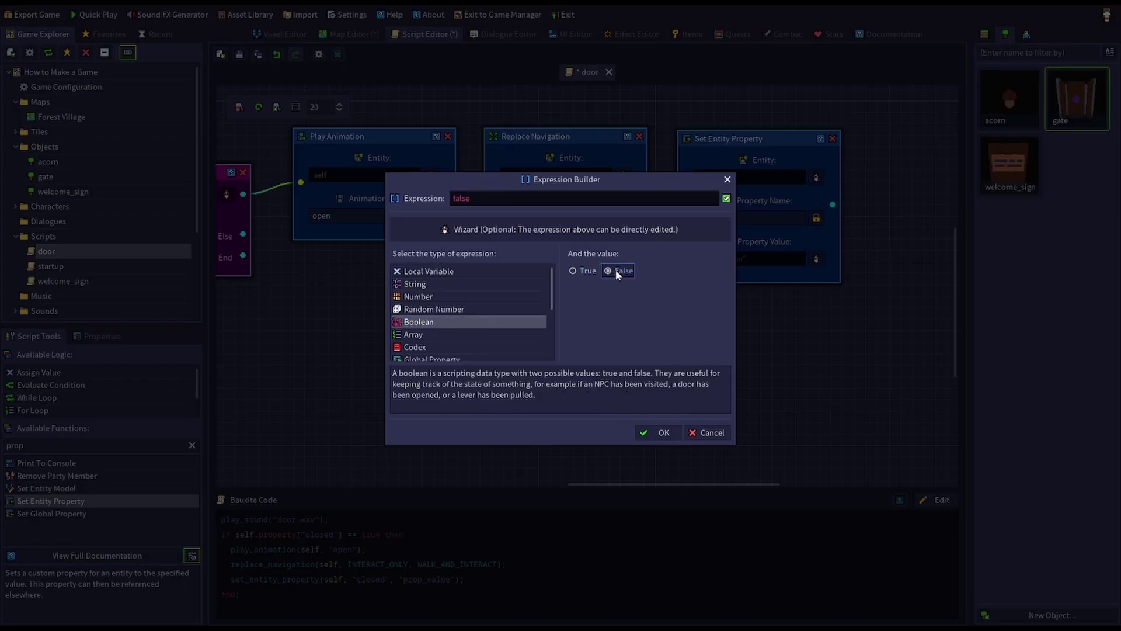
click(668, 436)
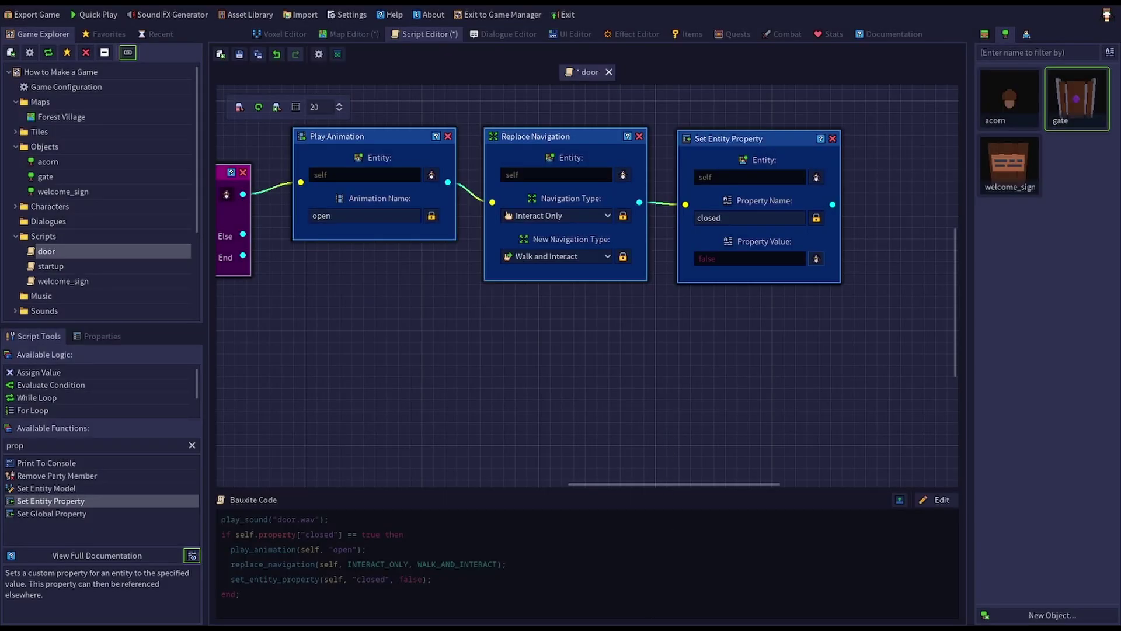
Step: Duplicate the three opening-branch nodes and connect the Else branch to the copies
drag(895, 115, 357, 284)
right_click(725, 275)
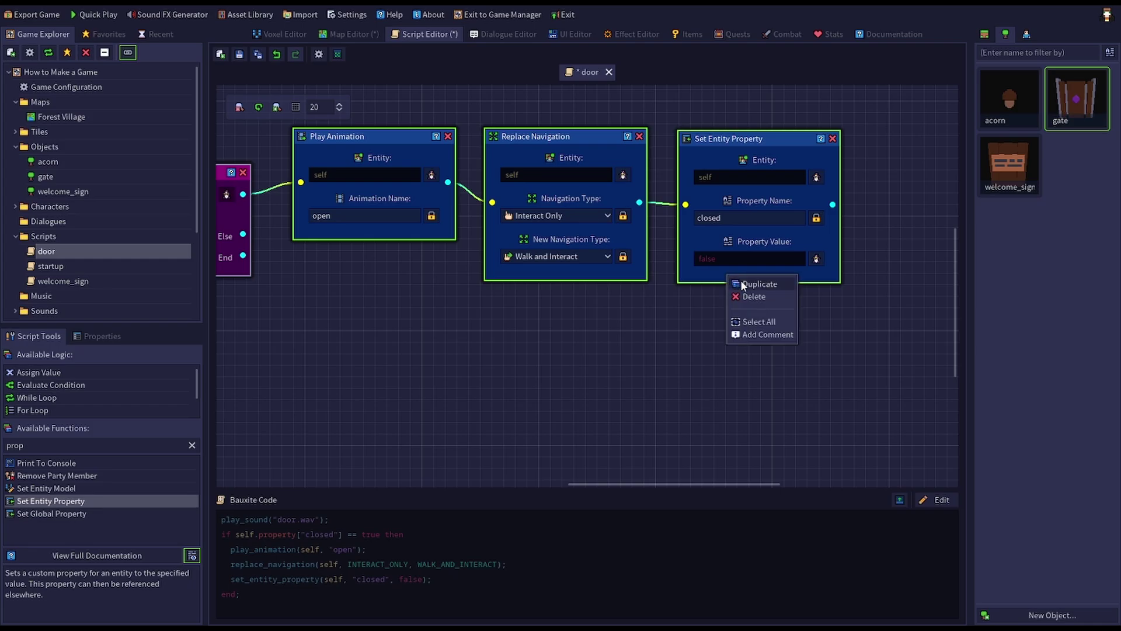
click(743, 282)
drag(385, 155, 362, 321)
click(277, 339)
drag(242, 235, 290, 362)
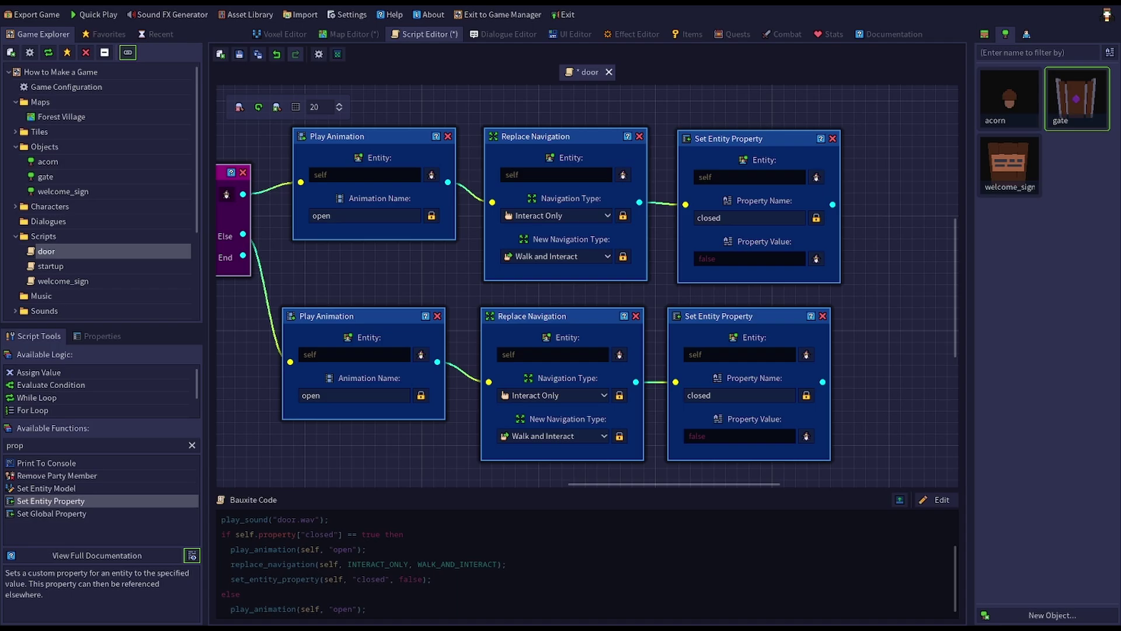
Step: Make the copies play 'close' and replace Walk and Interact navigation with Interact Only
double_click(329, 395)
text(close)
click(517, 397)
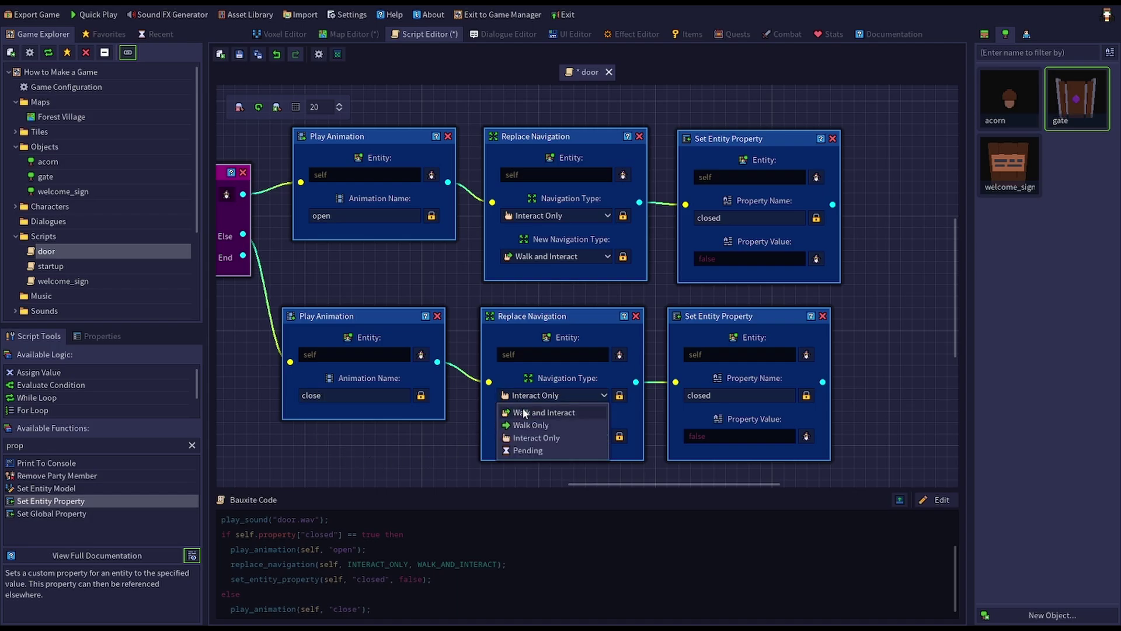
click(523, 408)
click(524, 439)
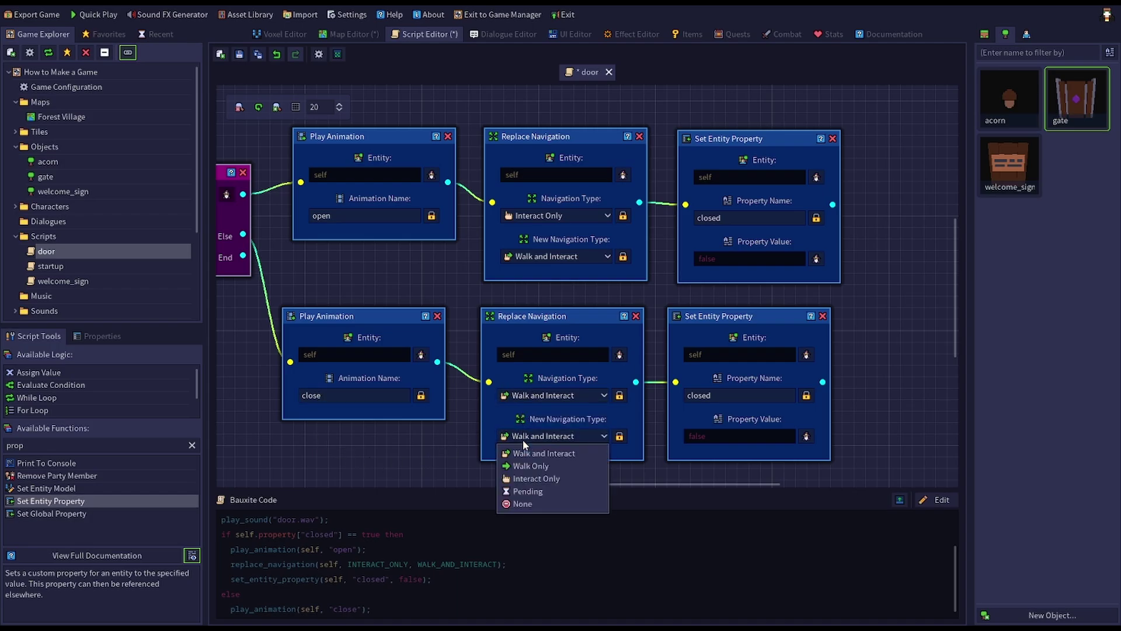
click(526, 476)
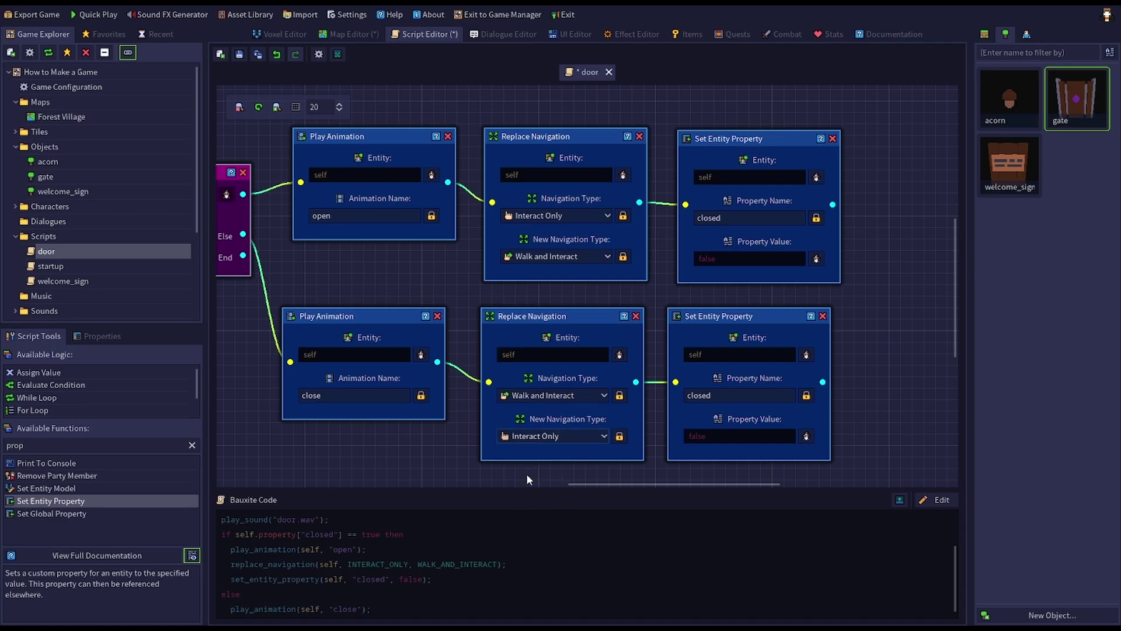
Step: Set the copied 'closed' property value to true and save the door script
click(805, 437)
click(587, 273)
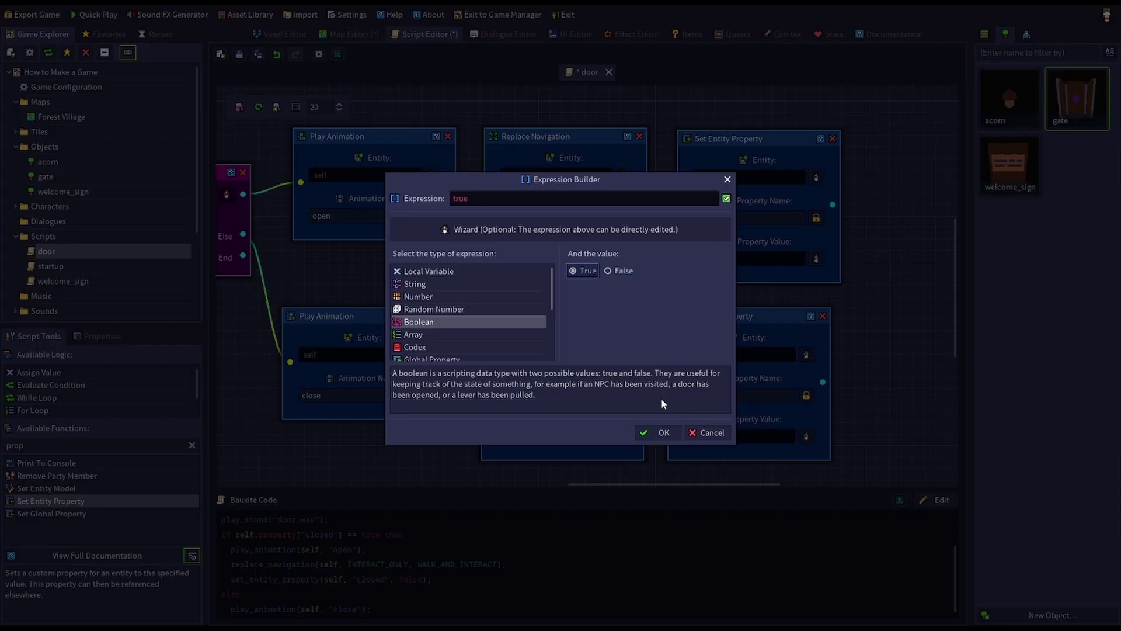
click(662, 432)
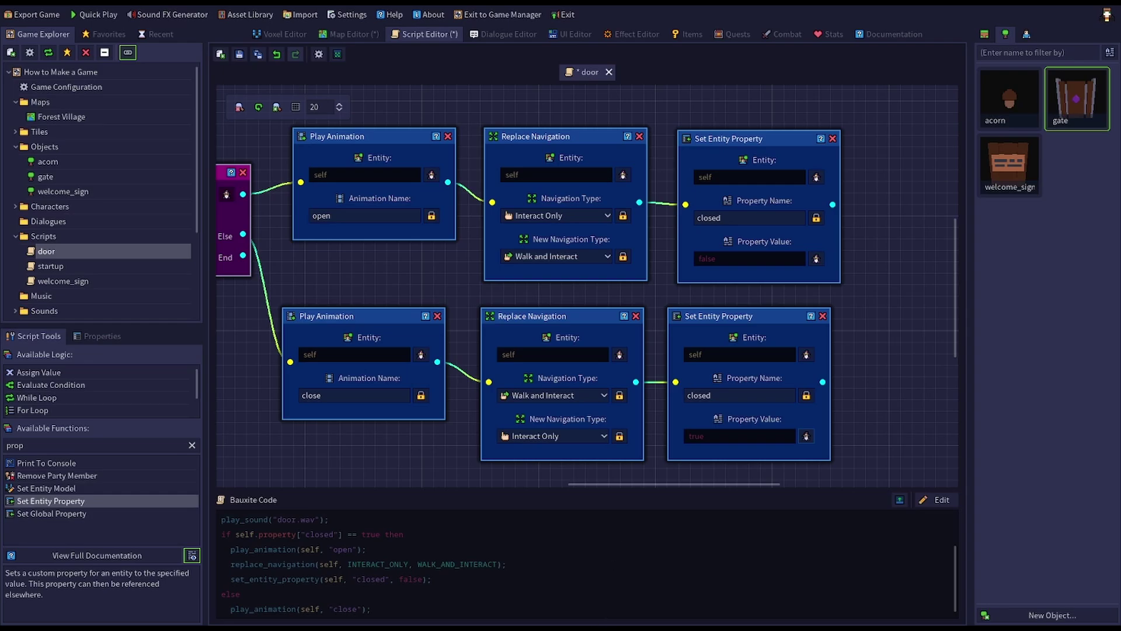
key(ctrl+s)
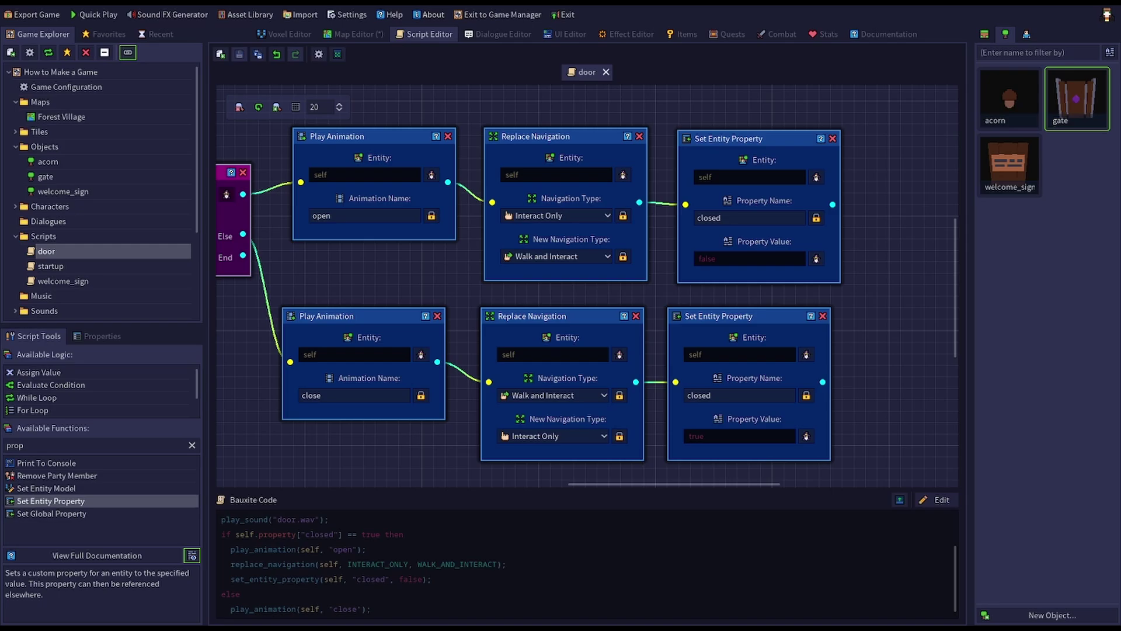
Step: Assign the 'door' script to the Forest Village gate in its Entity Properties
click(355, 34)
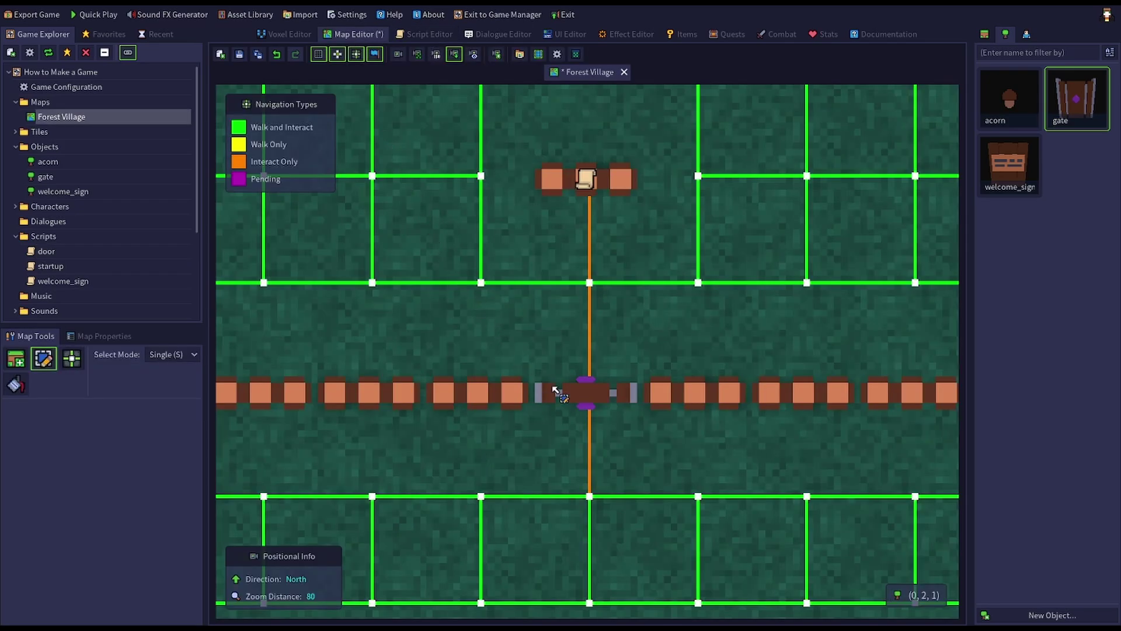
click(583, 401)
scroll(167, 443, down, 3)
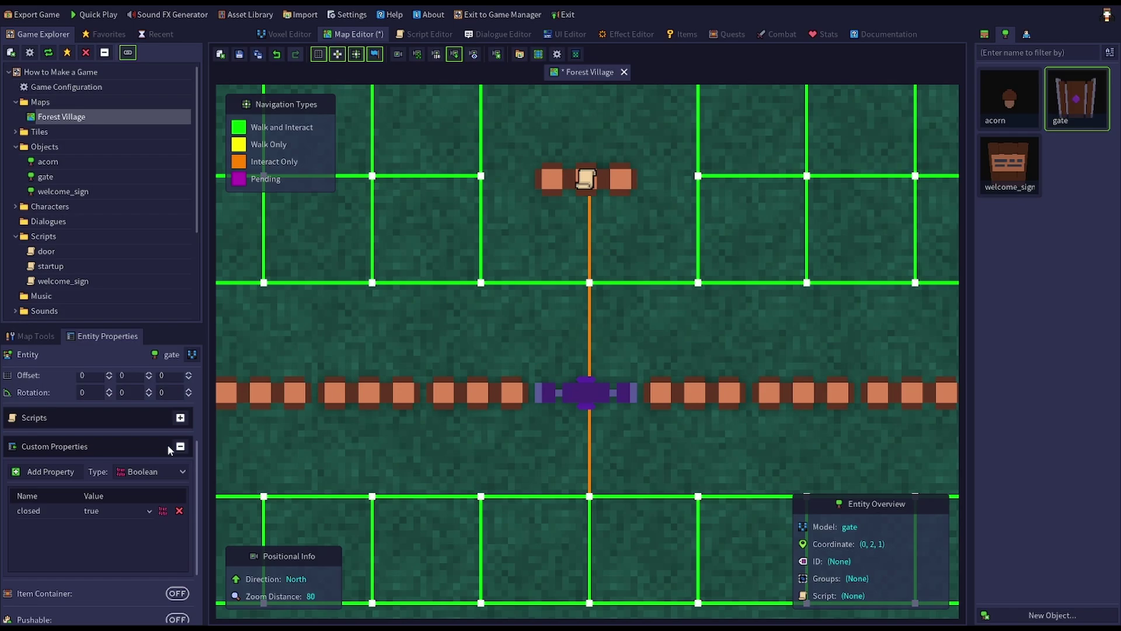
click(185, 420)
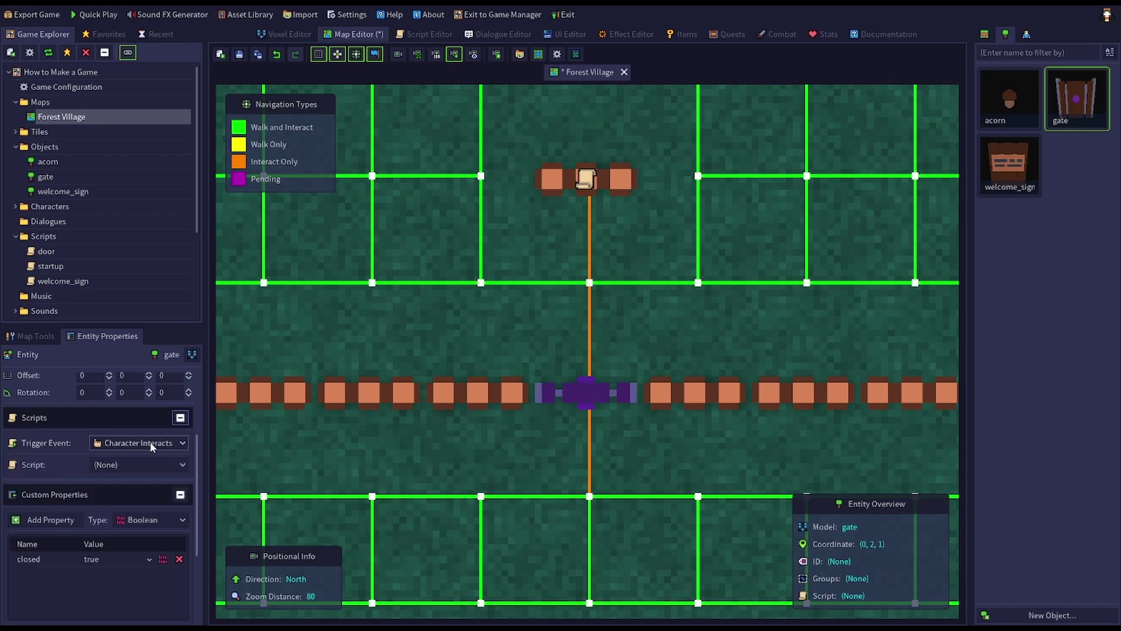
click(131, 464)
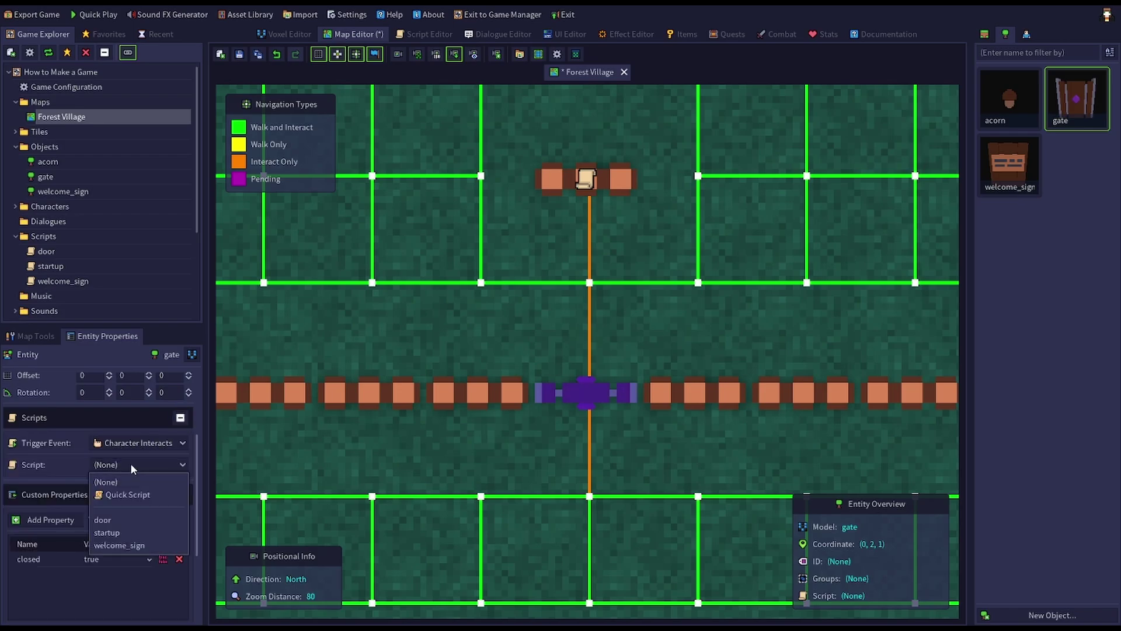
click(120, 519)
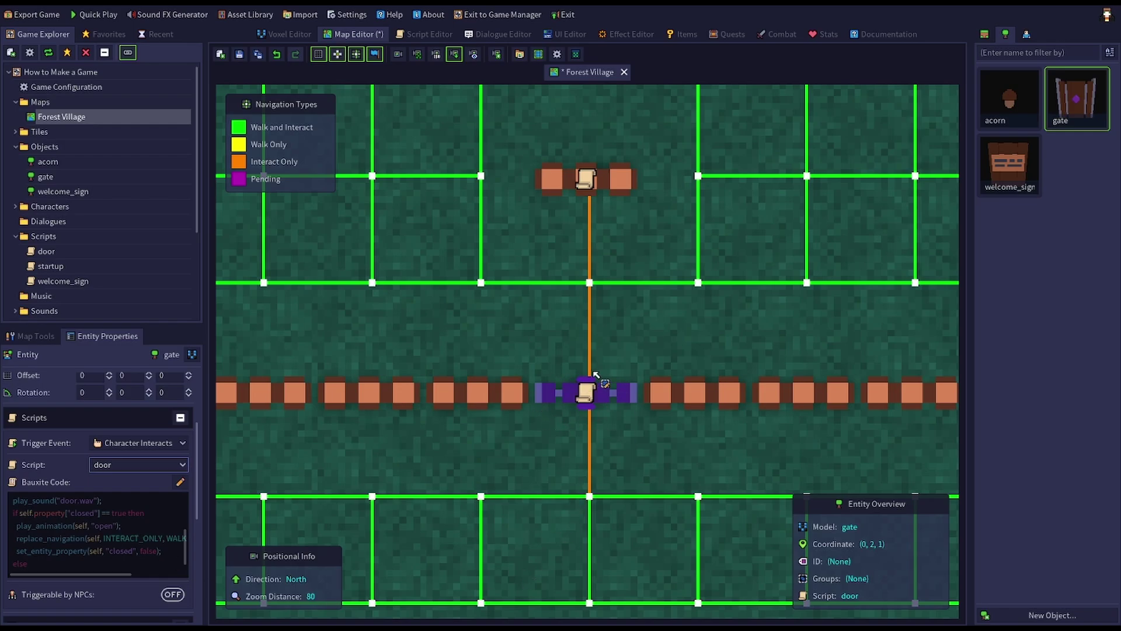
Step: Save the Forest Village map, then open the gate in the playtest and walk through
click(240, 54)
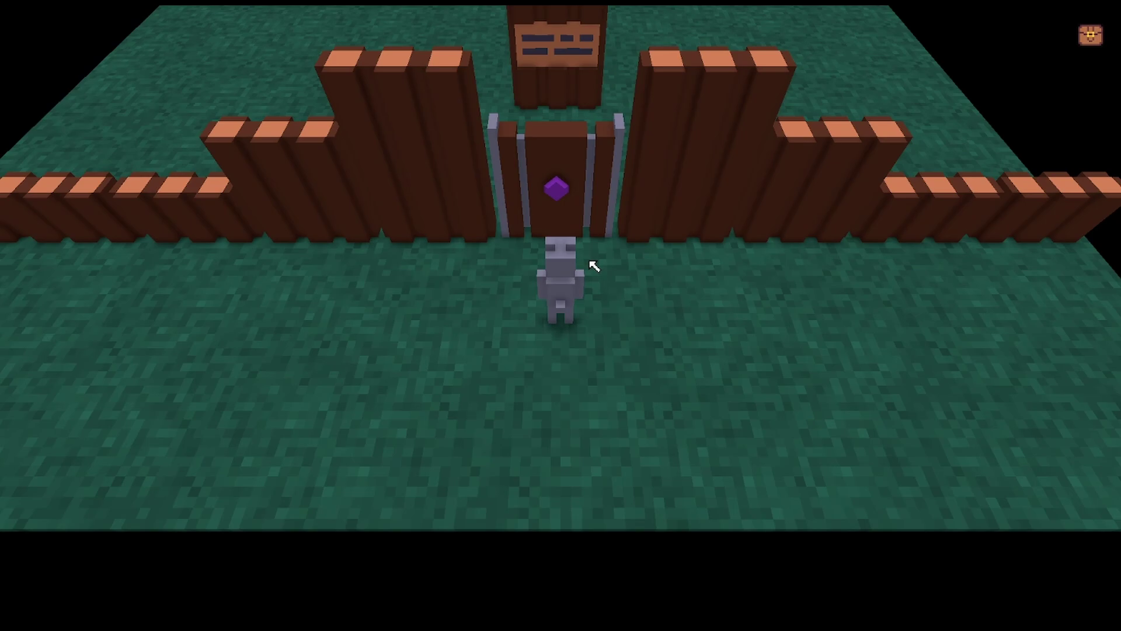
click(585, 215)
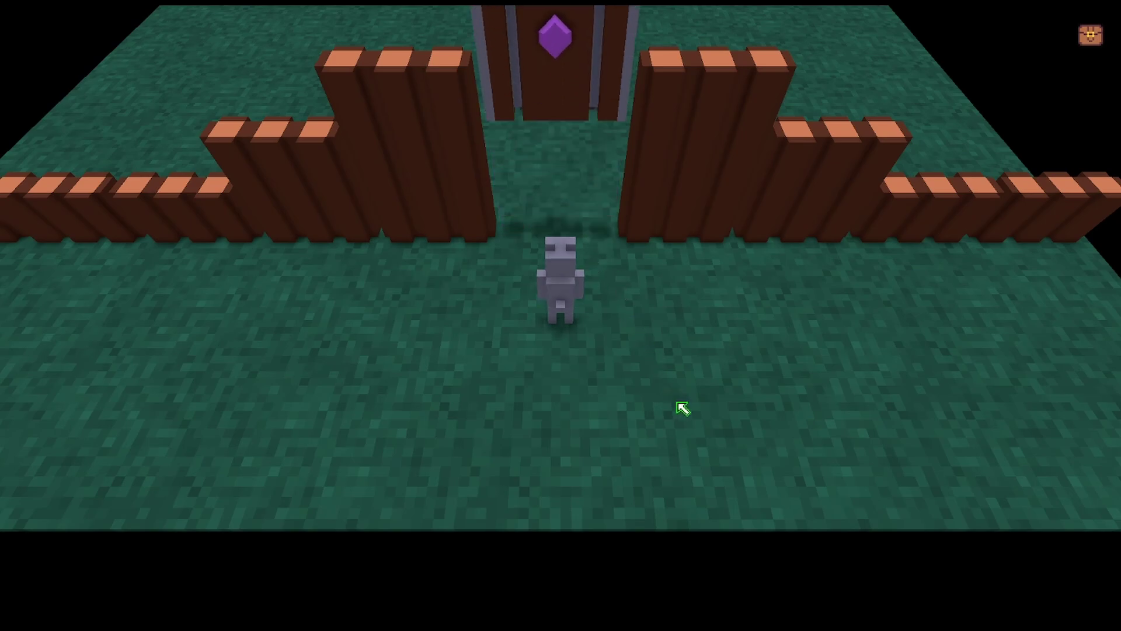
click(559, 193)
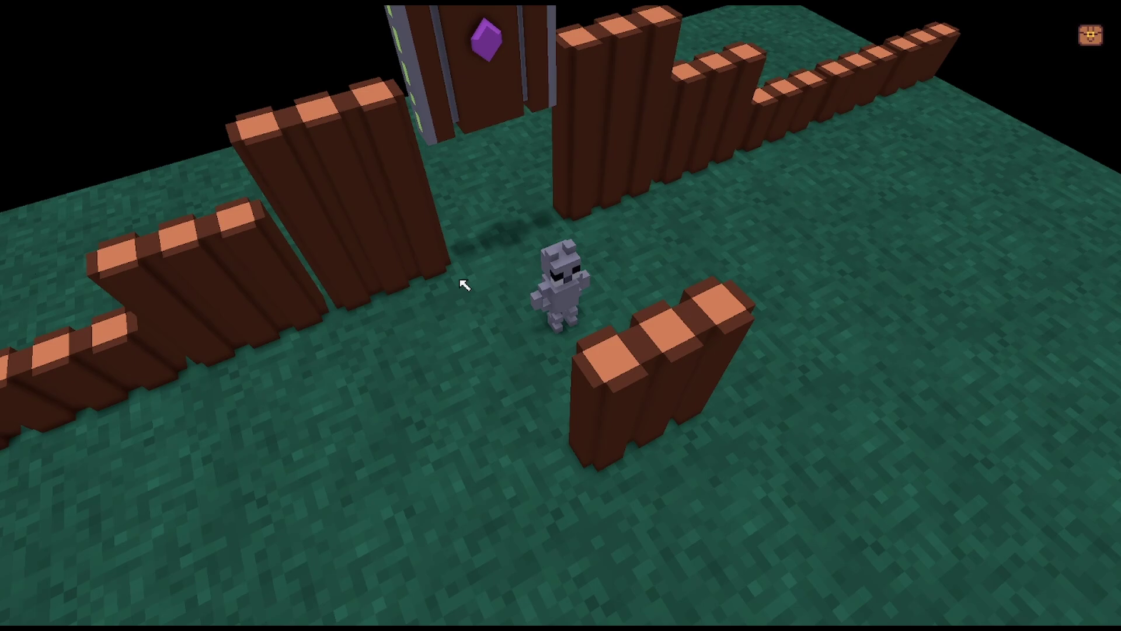
Step: Walk back to the gate, close it, and move the character away
click(483, 128)
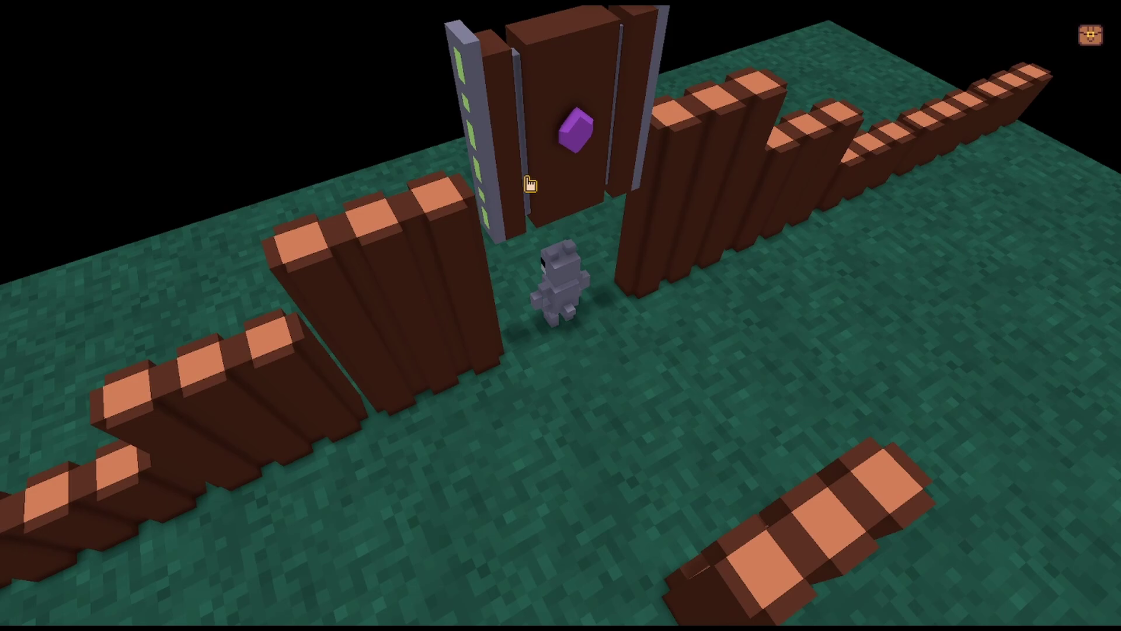
click(530, 184)
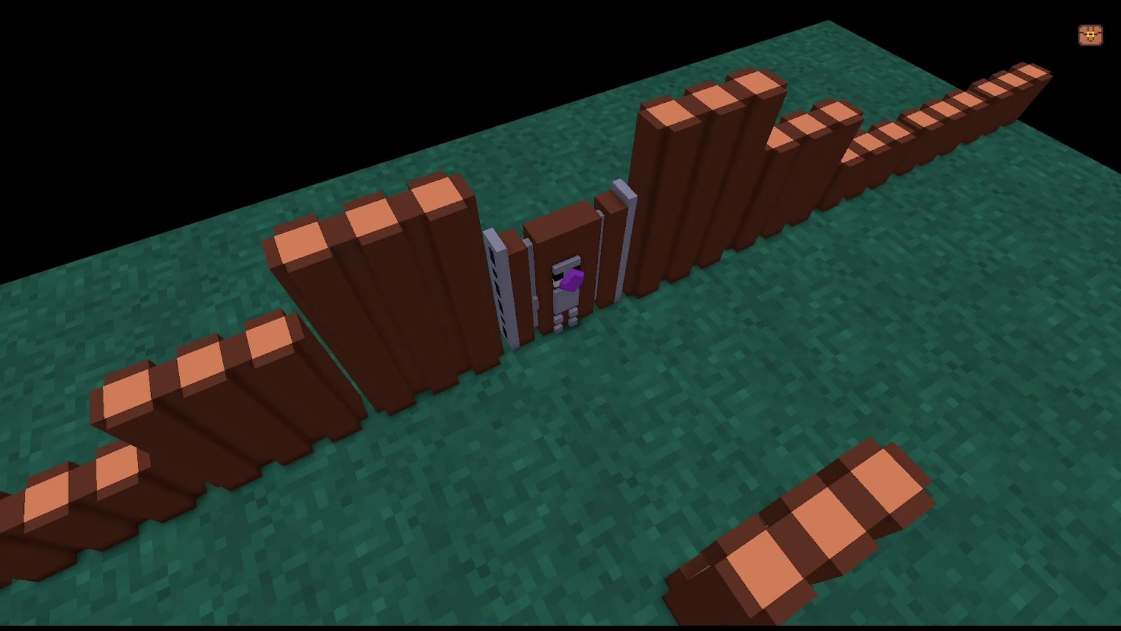
key(s)
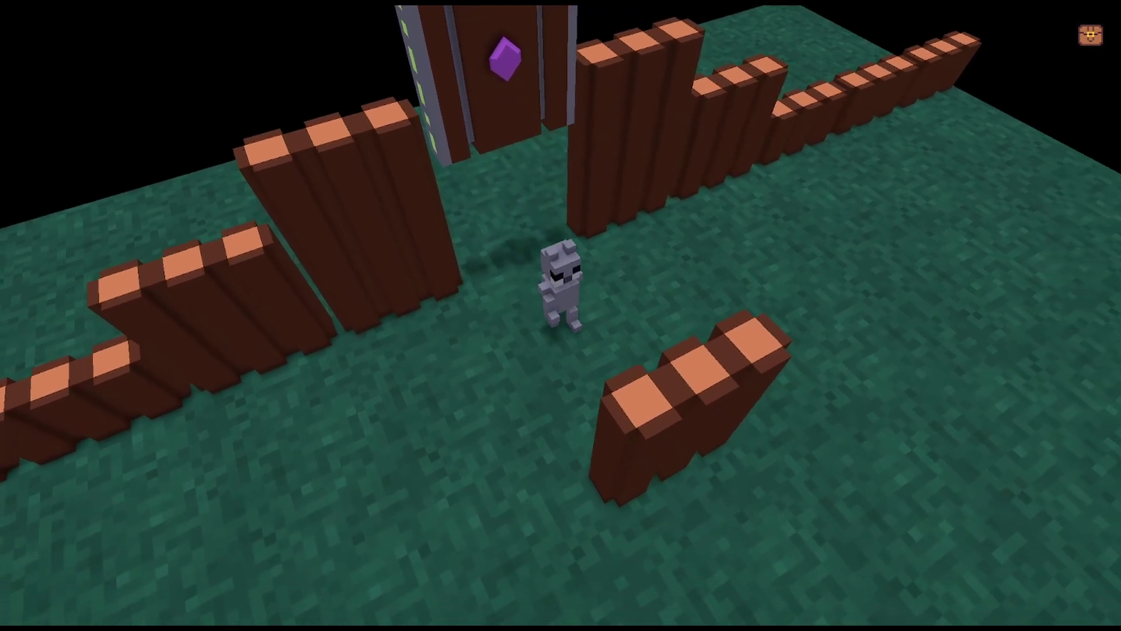